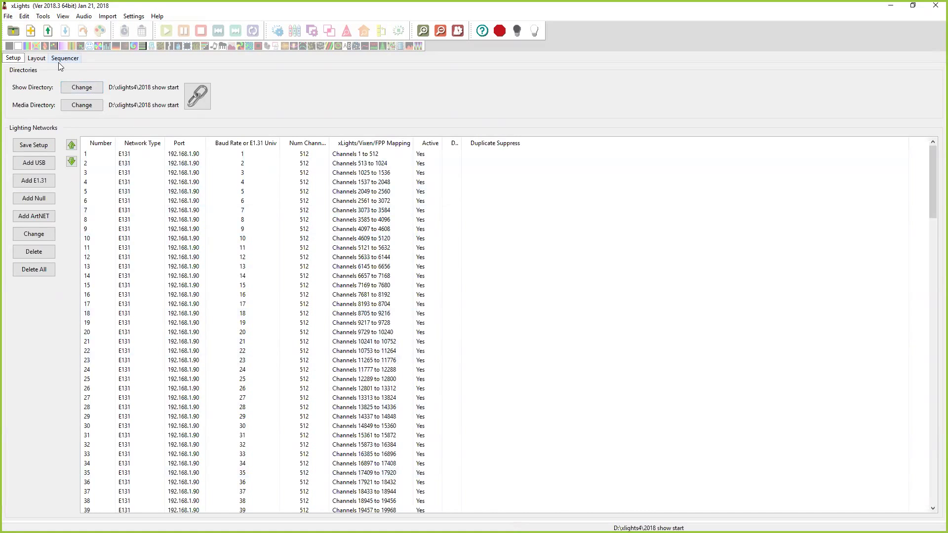
- Start a new musical sequence using the Christmas song from the faces tutorial folder
{"action": "left_click", "coordinate": [30, 31]}
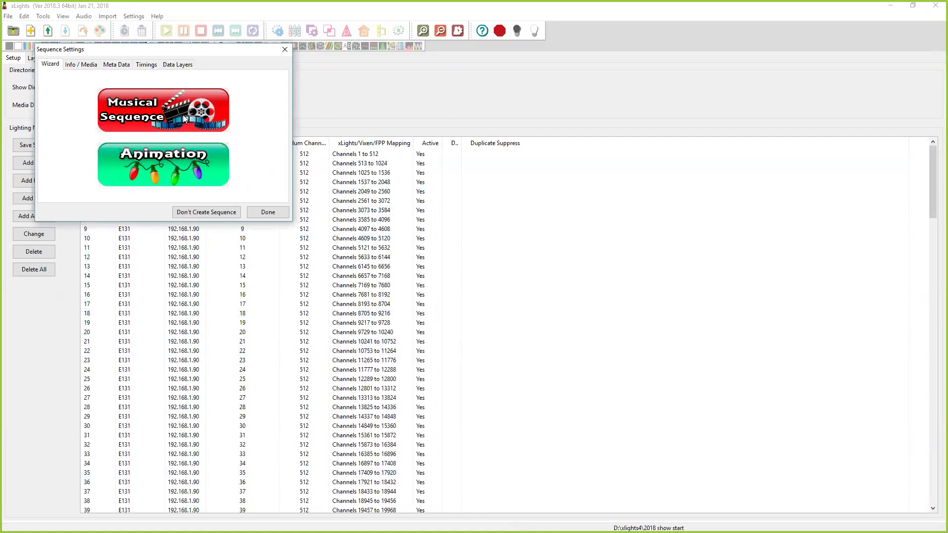
{"action": "left_click", "coordinate": [184, 119]}
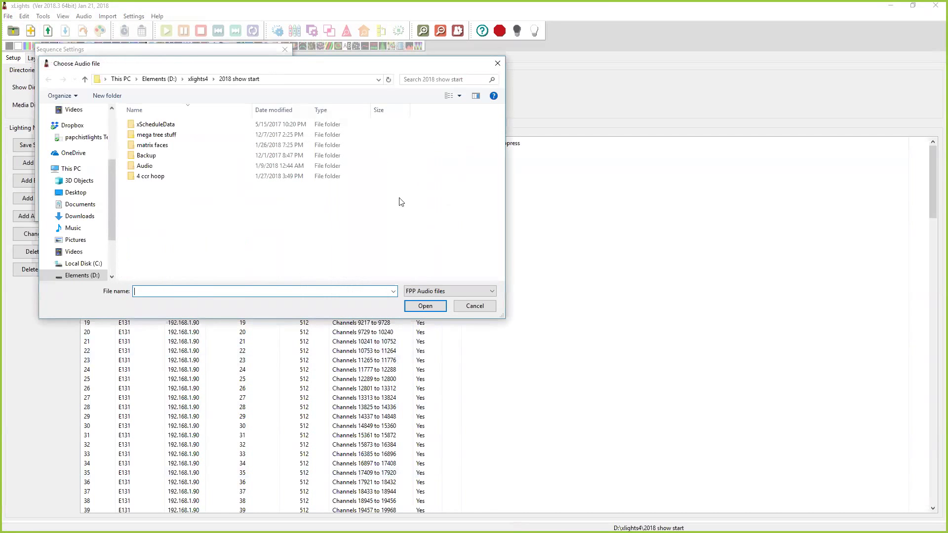
{"action": "left_click", "coordinate": [85, 79]}
{"action": "double_click", "coordinate": [154, 236]}
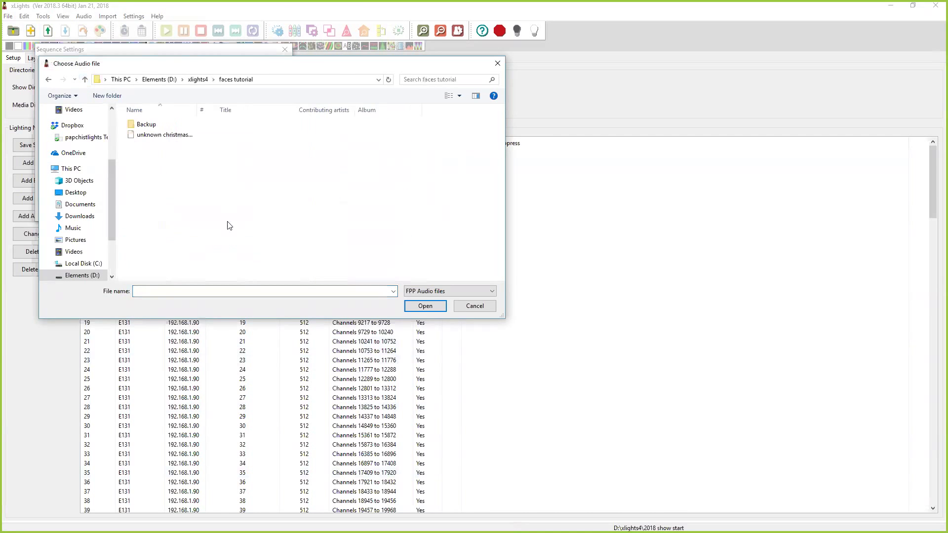
{"action": "double_click", "coordinate": [168, 135]}
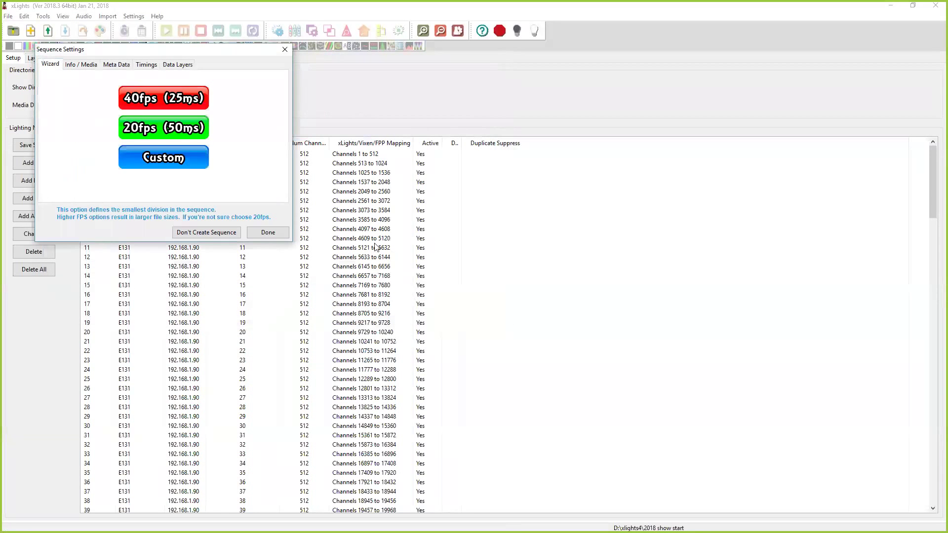
- Pick the frame rate, keep All Models as the view, and Quick Start sequencing
{"action": "left_click", "coordinate": [183, 118]}
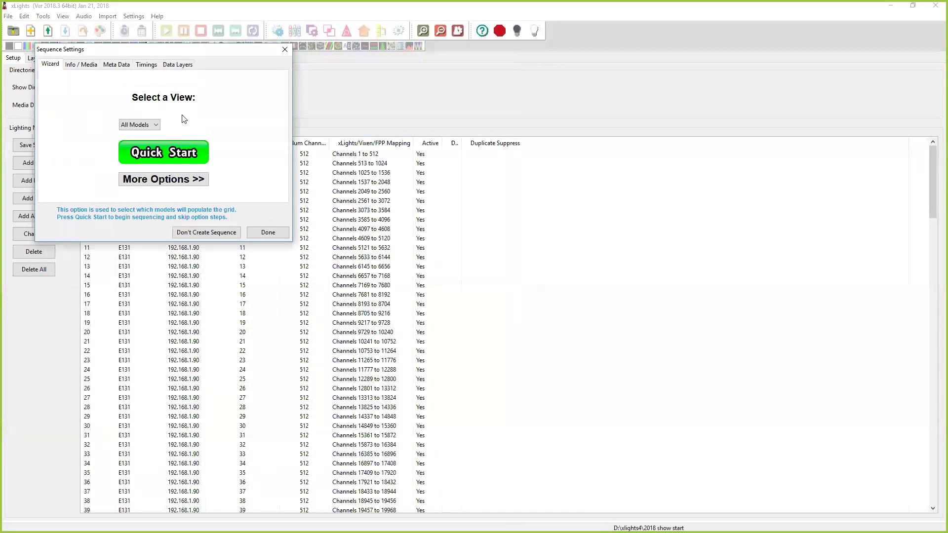
{"action": "left_click", "coordinate": [141, 124]}
{"action": "left_click", "coordinate": [136, 129]}
{"action": "left_click", "coordinate": [163, 153]}
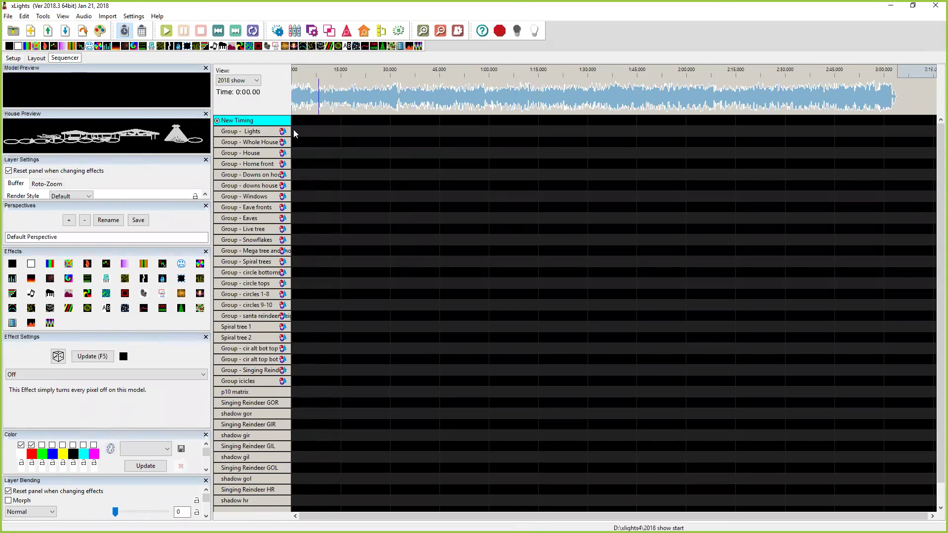
- Choose Import Lyrics from the New Timing track's context menu
{"action": "right_click", "coordinate": [255, 123]}
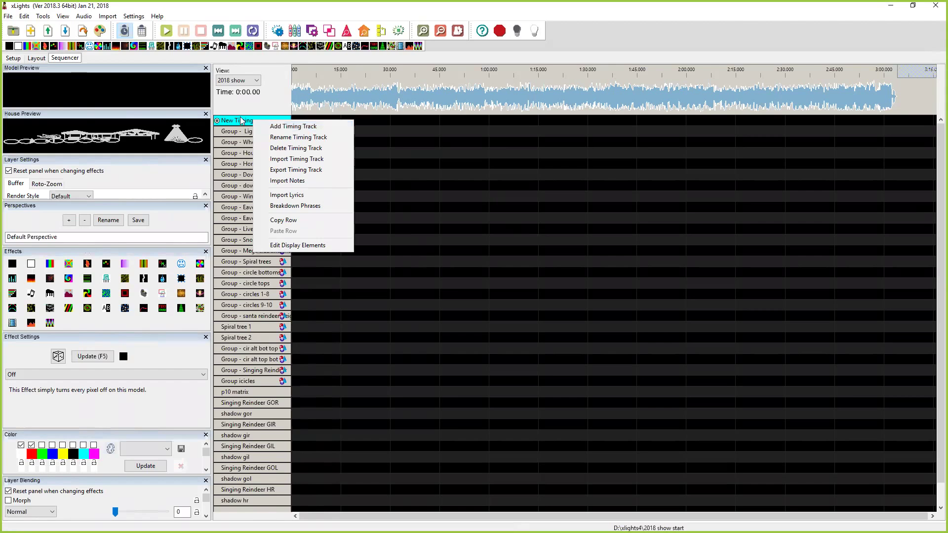
{"action": "left_click", "coordinate": [285, 197]}
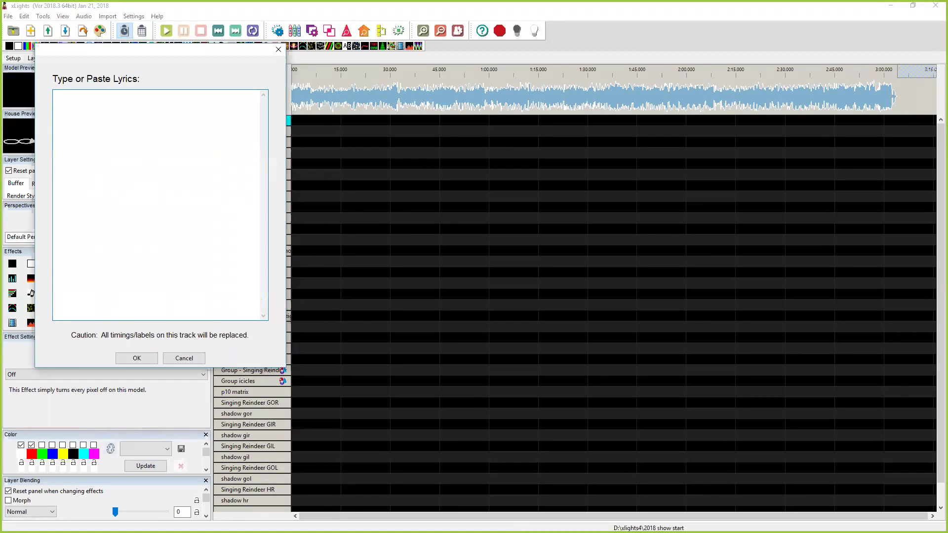
- In File Explorer, open the faces tutorial folder and bring up the song lyrics file's options
{"action": "key", "text": "super"}
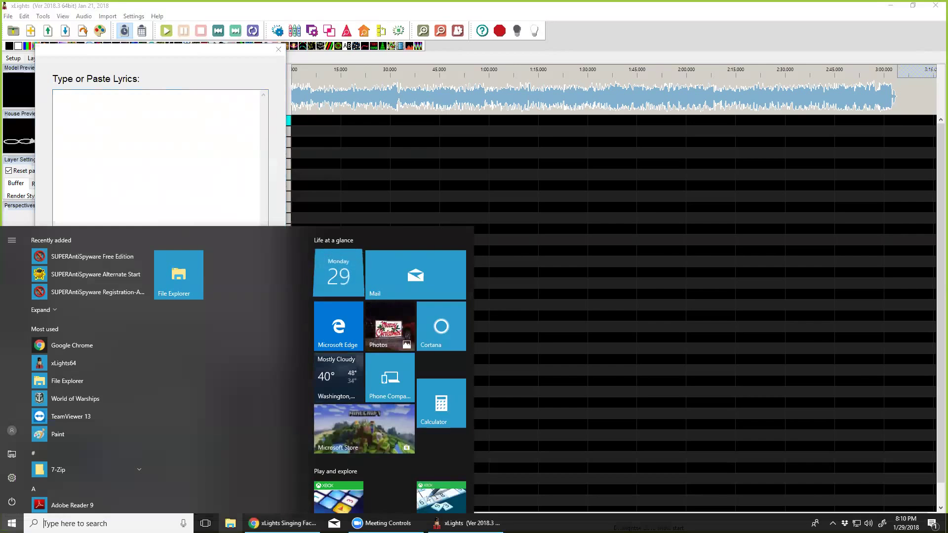
{"action": "key", "text": "super+e"}
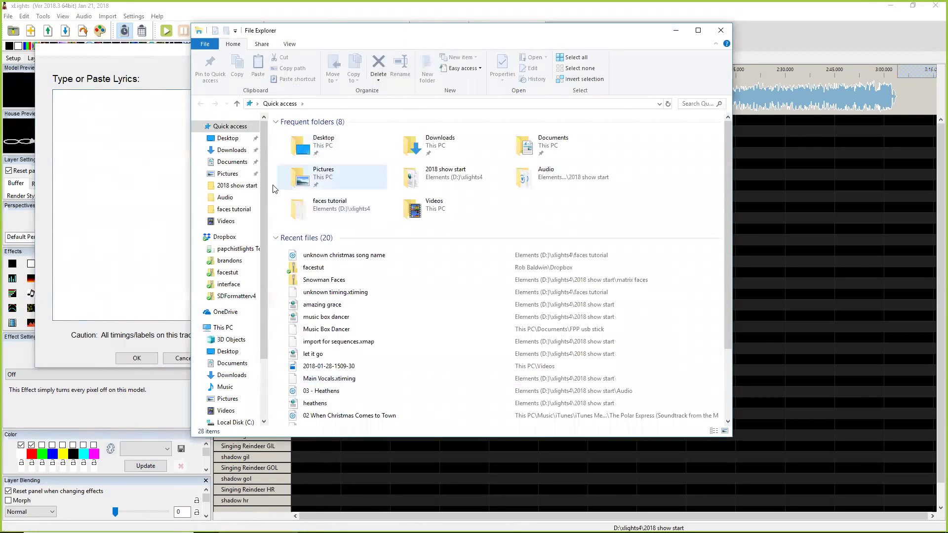
{"action": "double_click", "coordinate": [343, 199]}
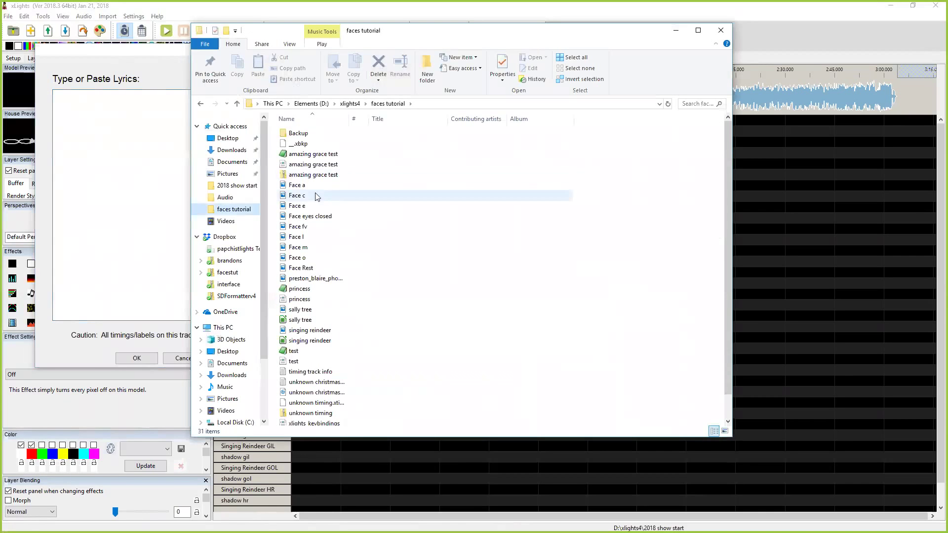
{"action": "scroll", "coordinate": [346, 226], "scroll_direction": "down", "scroll_amount": 1}
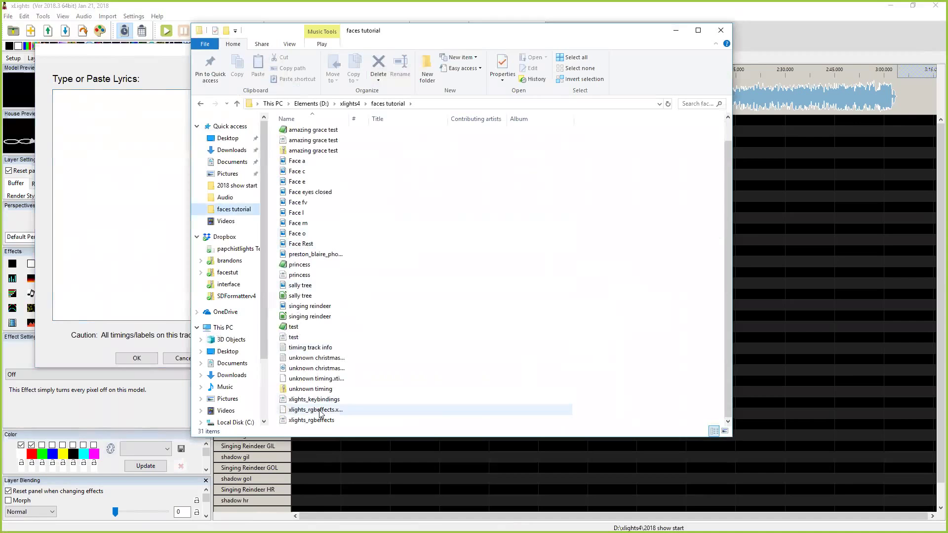
{"action": "right_click", "coordinate": [322, 363]}
{"action": "key", "text": "Escape"}
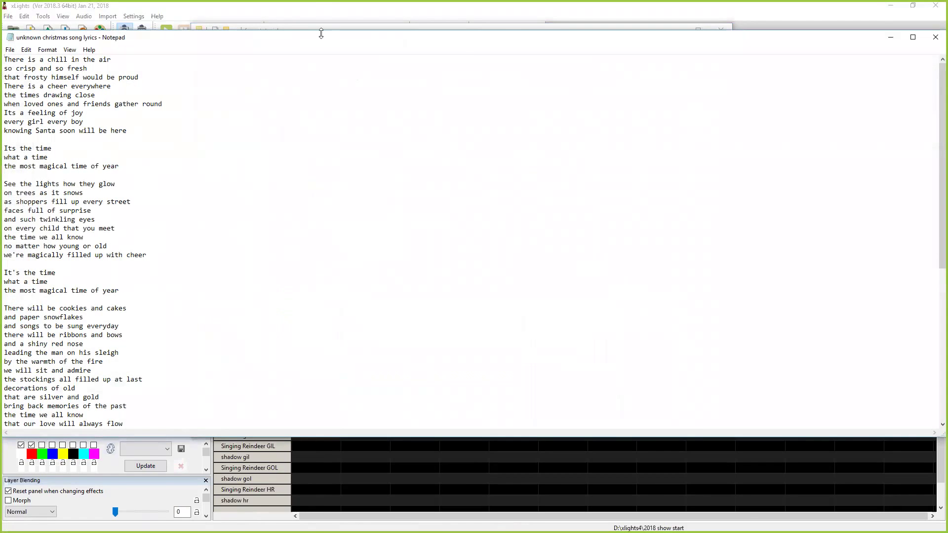
- Restore Notepad, select the full Christmas song lyrics, and move the window aside
{"action": "key", "text": "super+Down"}
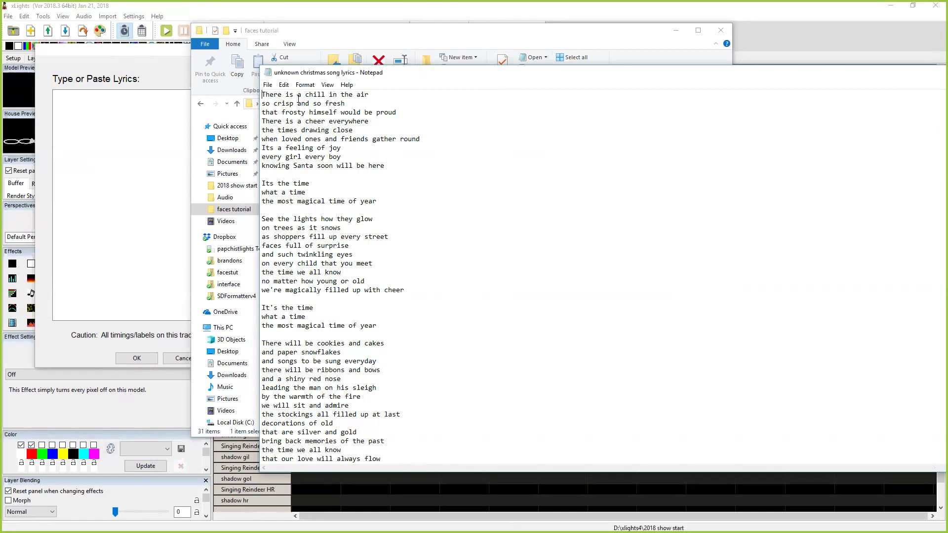
{"action": "left_click_drag", "start_coordinate": [263, 94], "coordinate": [296, 474]}
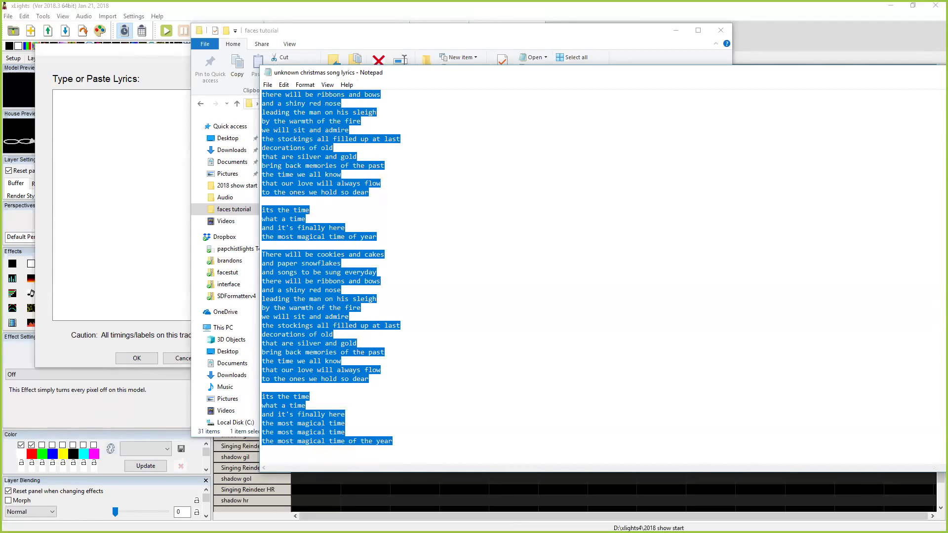
{"action": "left_click_drag", "start_coordinate": [345, 72], "coordinate": [172, 82]}
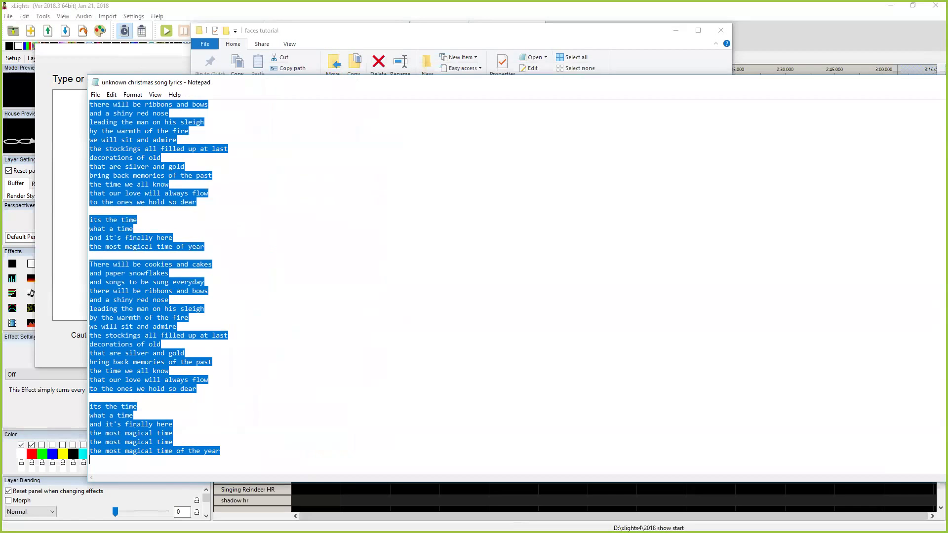
- Close Notepad, paste the copied lyrics into the xLights lyrics box, and confirm the import
{"action": "left_click", "coordinate": [830, 99]}
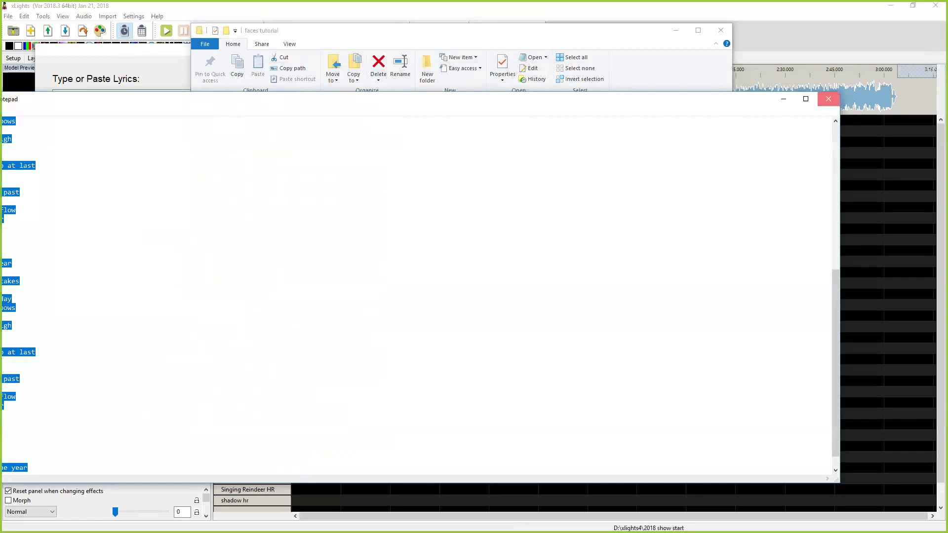
{"action": "left_click", "coordinate": [676, 31]}
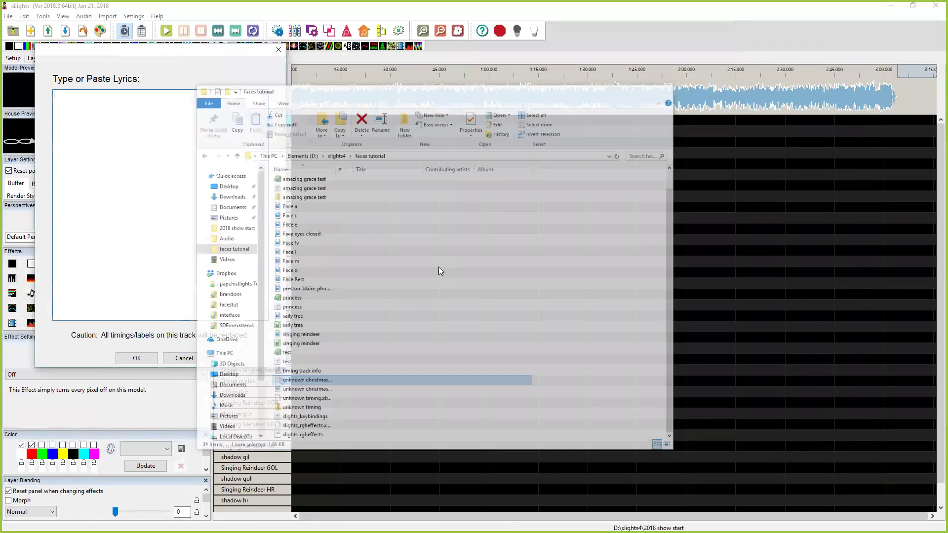
{"action": "right_click", "coordinate": [118, 149]}
{"action": "left_click", "coordinate": [142, 192]}
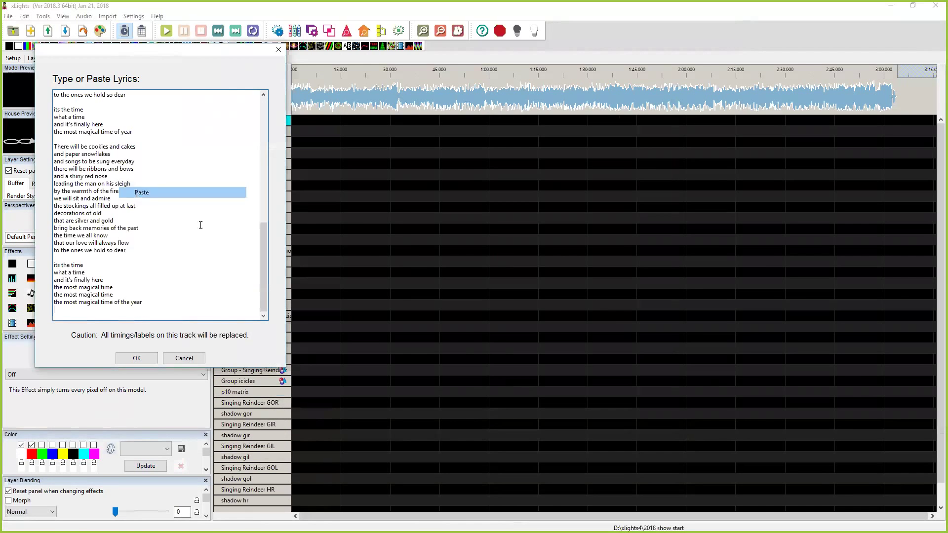
{"action": "left_click_drag", "start_coordinate": [262, 268], "coordinate": [262, 129]}
{"action": "left_click", "coordinate": [137, 364]}
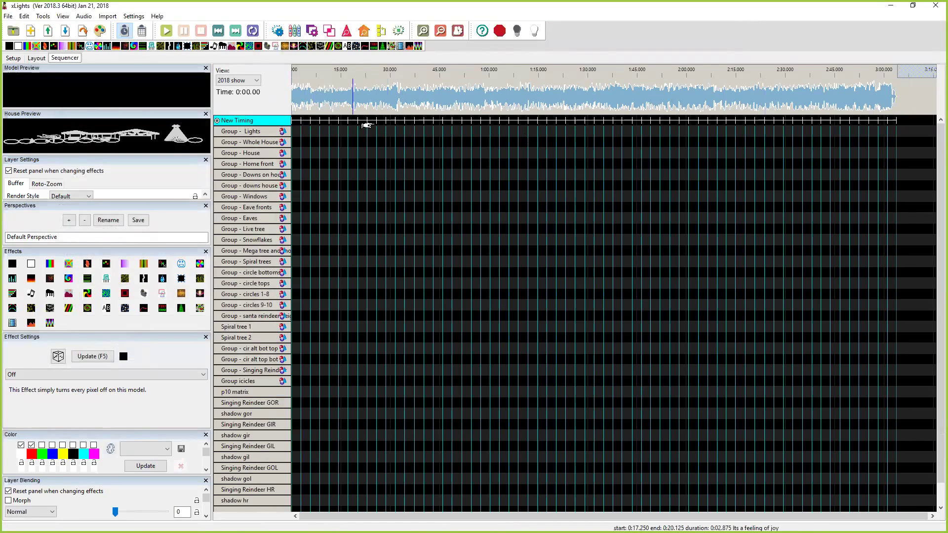
- Zoom the timeline in five times and scroll to the opening phrases like 'There is a chill in the air'
{"action": "left_click", "coordinate": [423, 31]}
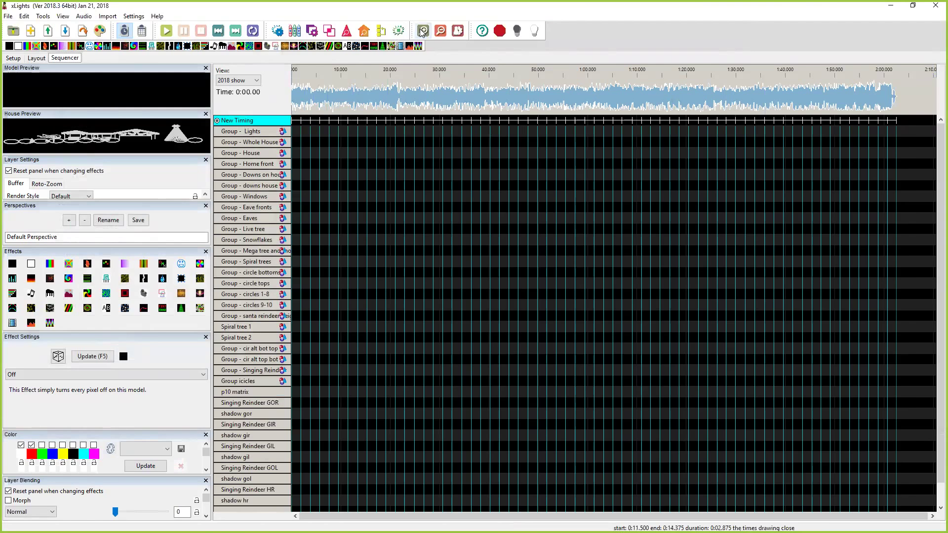
{"action": "left_click", "coordinate": [423, 31]}
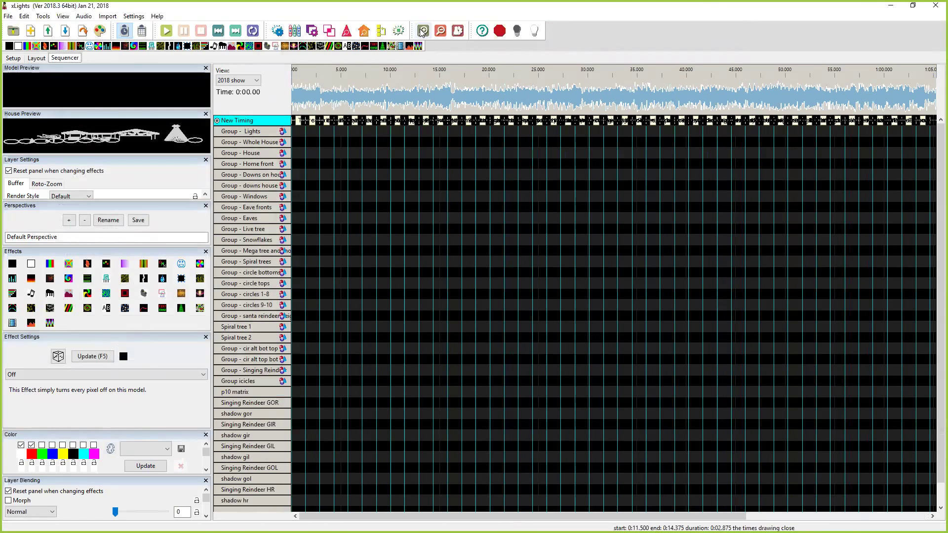
{"action": "left_click", "coordinate": [424, 30]}
{"action": "left_click", "coordinate": [423, 31]}
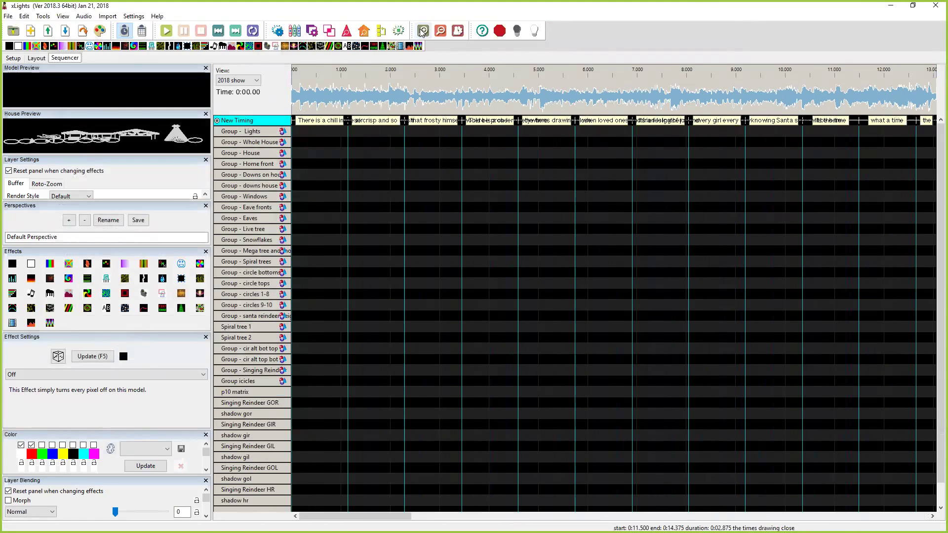
{"action": "left_click", "coordinate": [424, 30]}
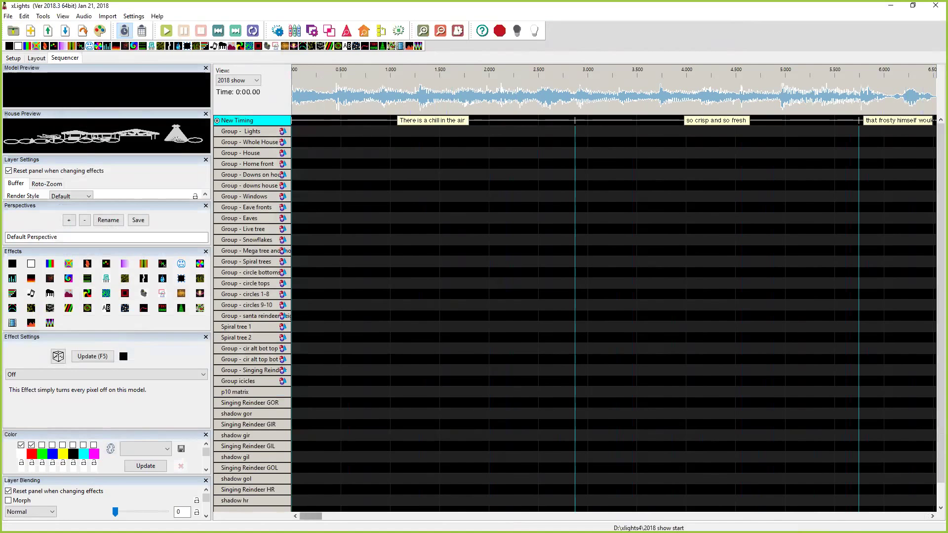
{"action": "left_click_drag", "start_coordinate": [316, 516], "coordinate": [319, 516]}
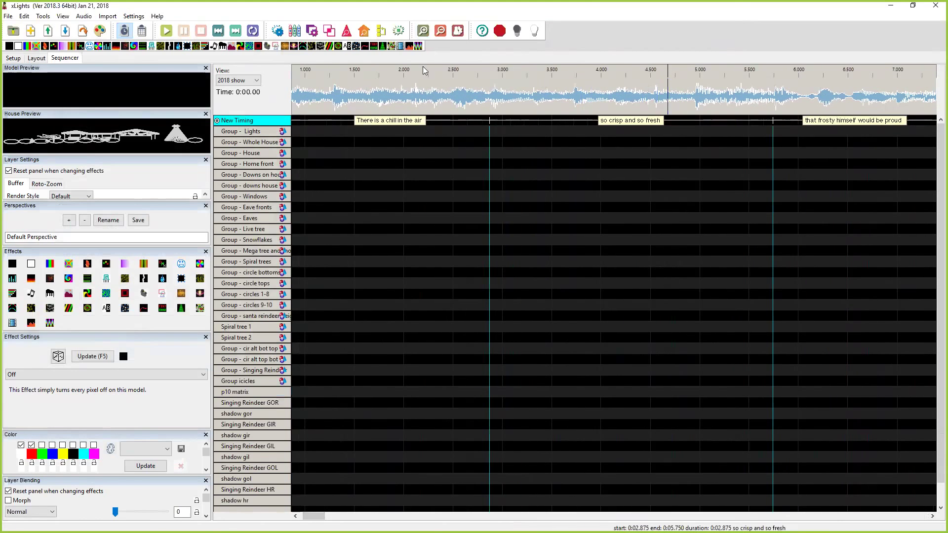
- Play the song's opening against the lyric phrases, stopping at about 4.7 s
{"action": "left_click", "coordinate": [167, 31]}
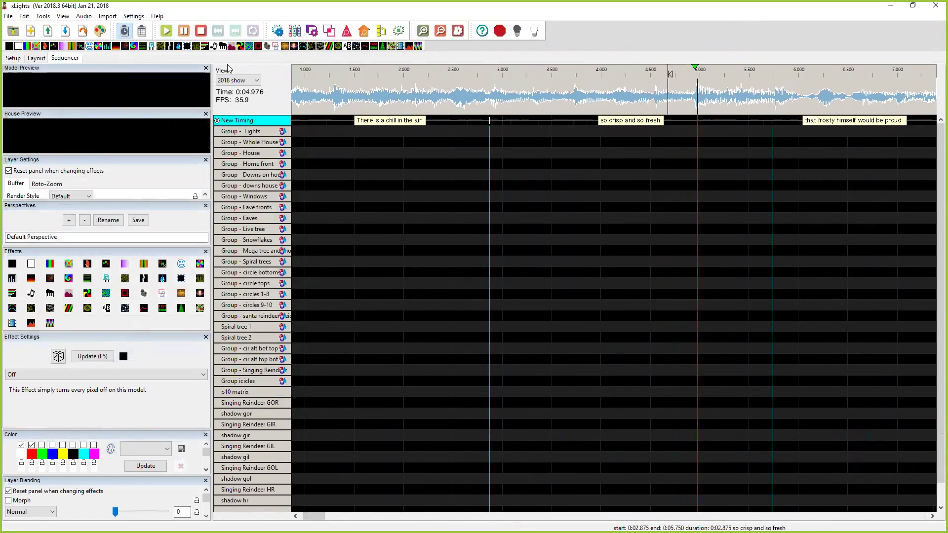
{"action": "left_click", "coordinate": [201, 31]}
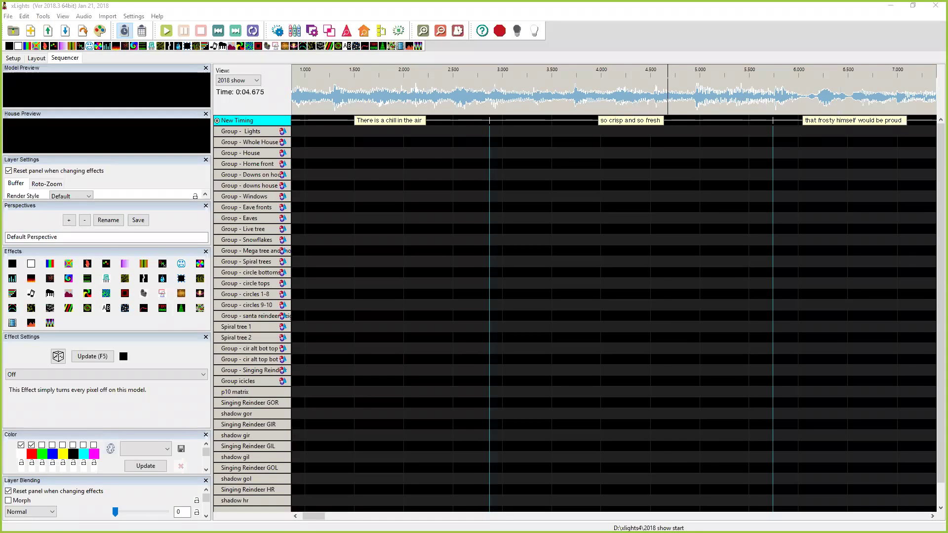
- Turn down the speaker volume from the Windows taskbar
{"action": "key", "text": "super"}
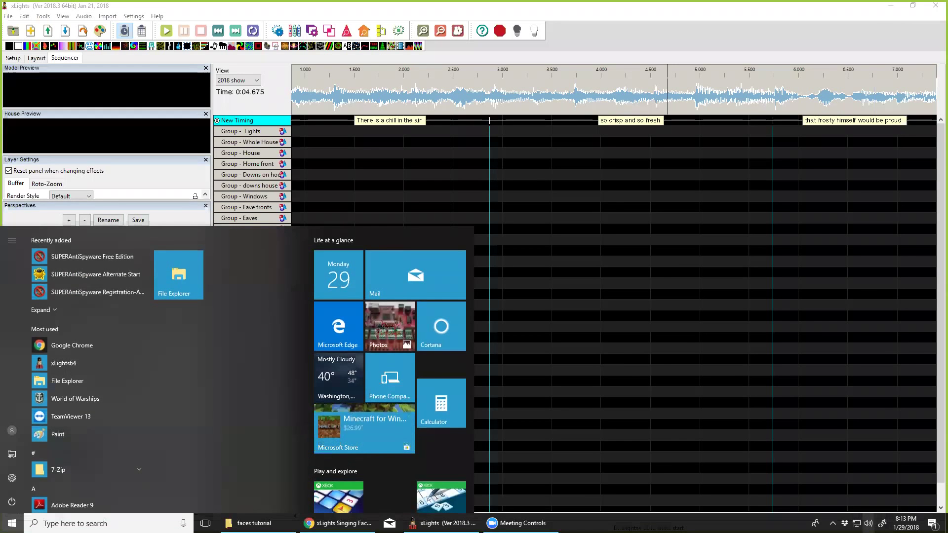
{"action": "left_click", "coordinate": [869, 523]}
{"action": "left_click_drag", "start_coordinate": [836, 499], "coordinate": [825, 500]}
{"action": "key", "text": "Escape"}
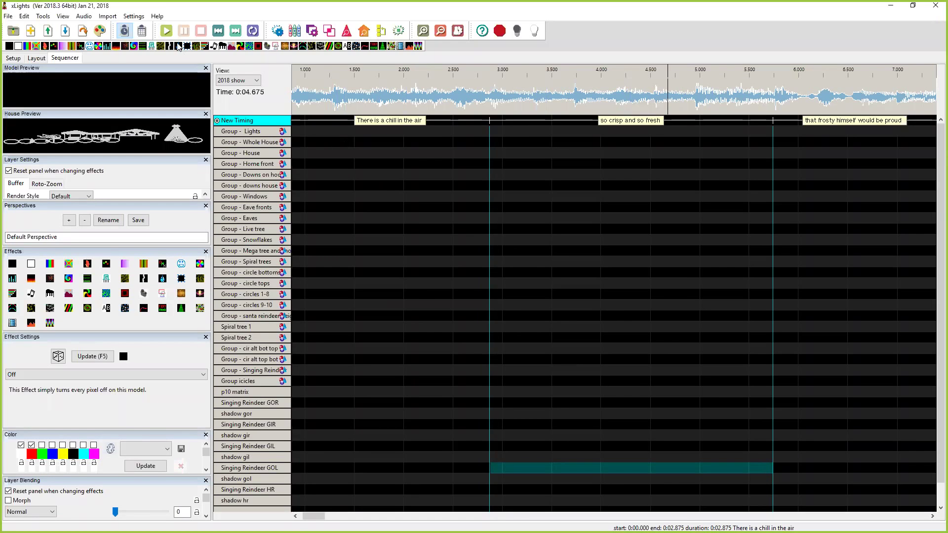
- Play and stop the song, then check the Audio and Settings menus without changing anything
{"action": "left_click", "coordinate": [166, 31]}
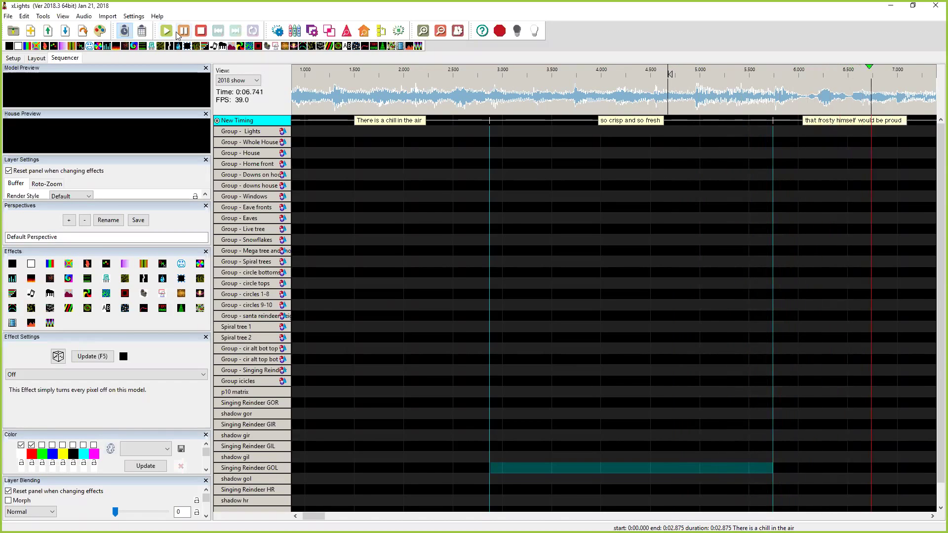
{"action": "left_click", "coordinate": [200, 30]}
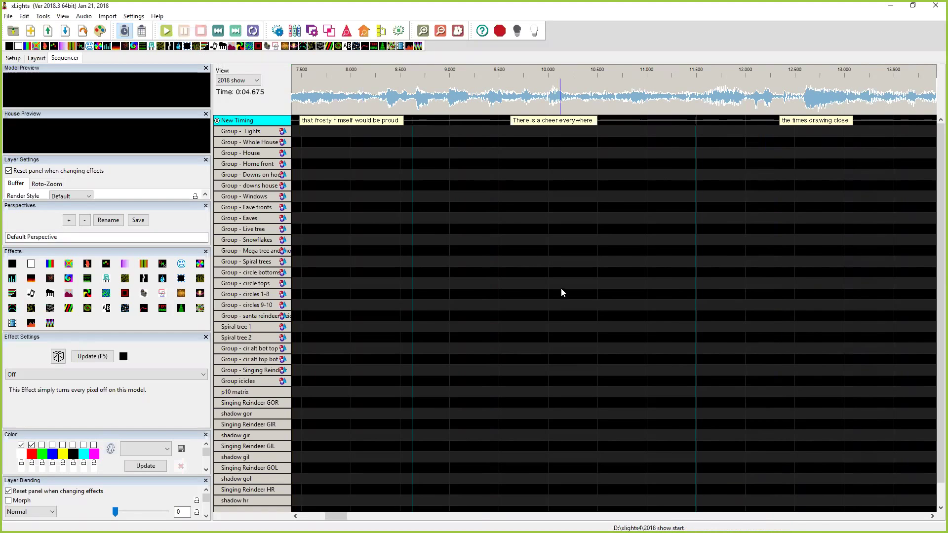
{"action": "left_click", "coordinate": [90, 20]}
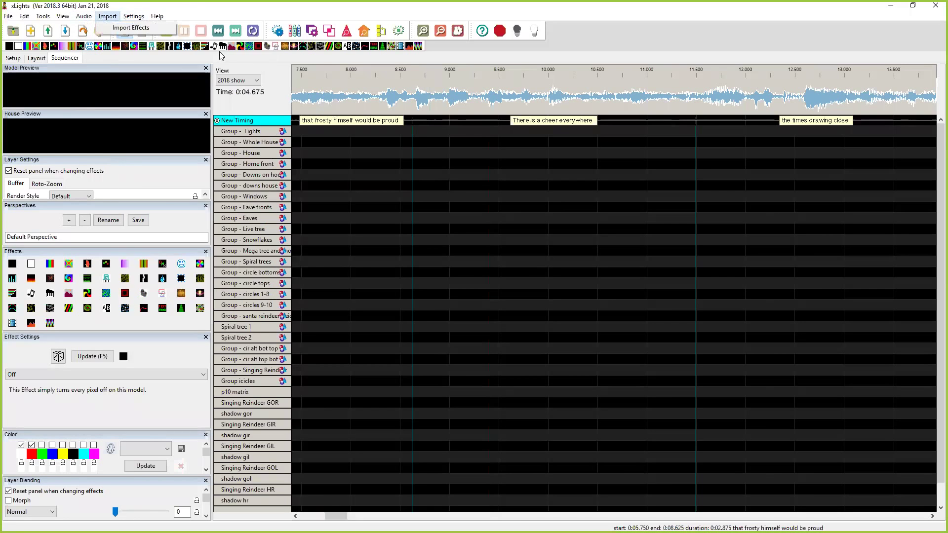
{"action": "left_click", "coordinate": [134, 16]}
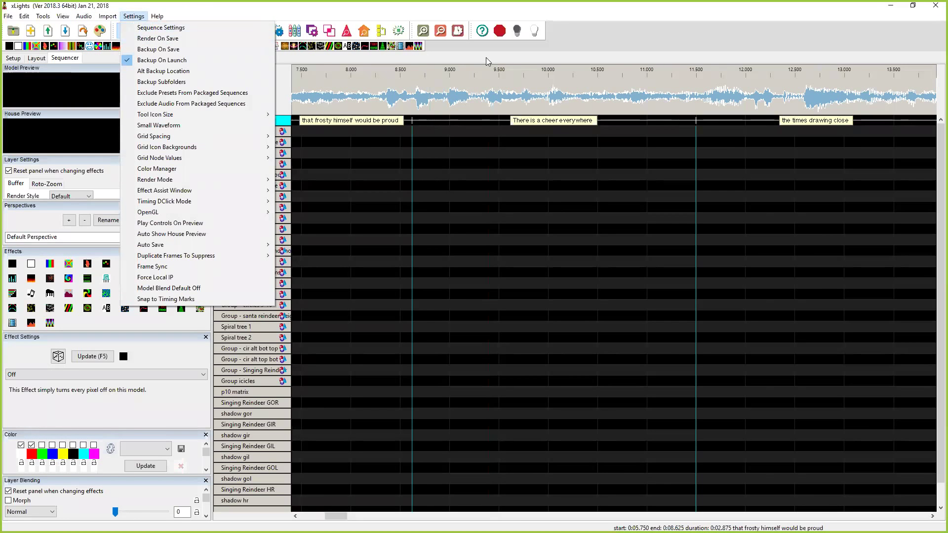
{"action": "left_click", "coordinate": [650, 48]}
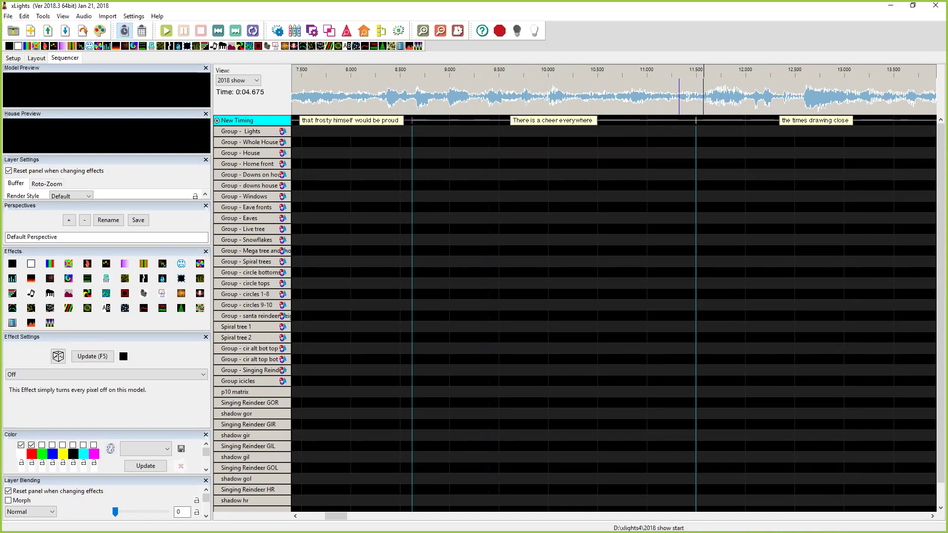
- Shift the opening phrase boundaries later, stretching 'There is a chill in the air' to end at 9.900 s
{"action": "left_click_drag", "start_coordinate": [695, 121], "coordinate": [936, 121]}
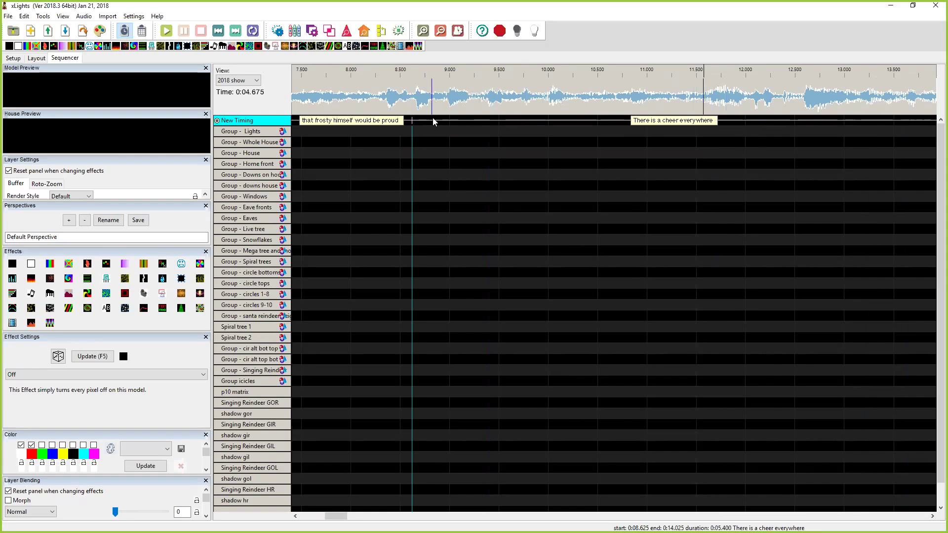
{"action": "left_click_drag", "start_coordinate": [412, 121], "coordinate": [935, 121]}
{"action": "scroll", "coordinate": [614, 316], "scroll_direction": "left", "scroll_amount": 5}
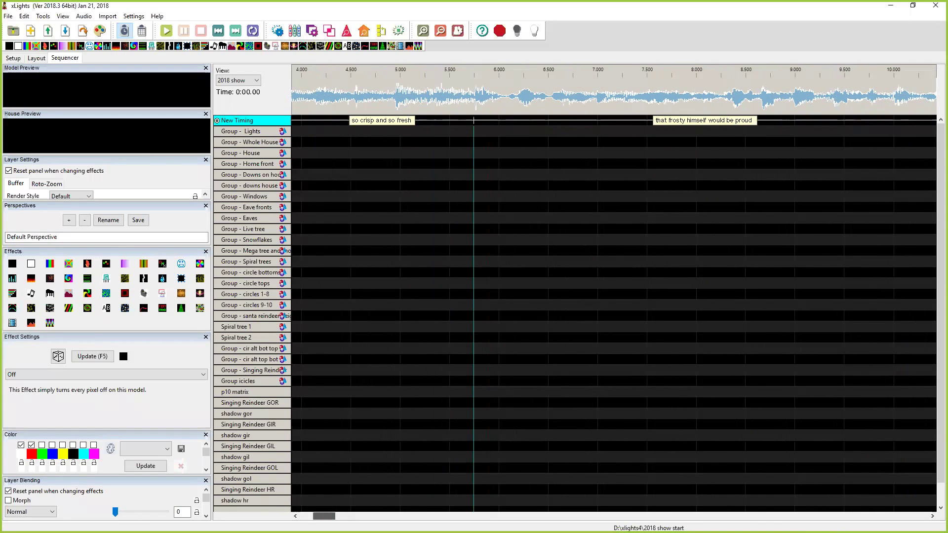
{"action": "left_click_drag", "start_coordinate": [474, 121], "coordinate": [913, 121]}
{"action": "left_click_drag", "start_coordinate": [296, 121], "coordinate": [879, 123]}
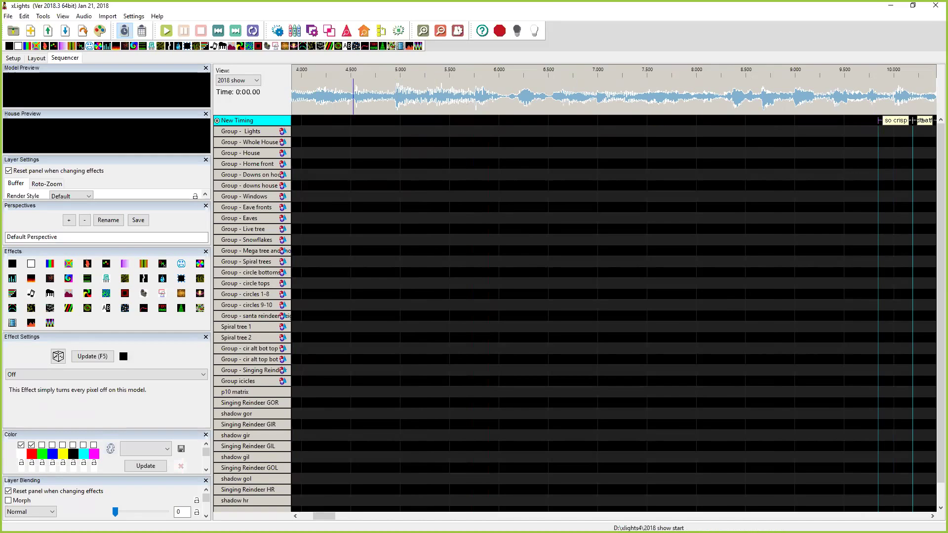
{"action": "scroll", "coordinate": [491, 120], "scroll_direction": "left", "scroll_amount": 5}
{"action": "left_click_drag", "start_coordinate": [496, 120], "coordinate": [934, 120]}
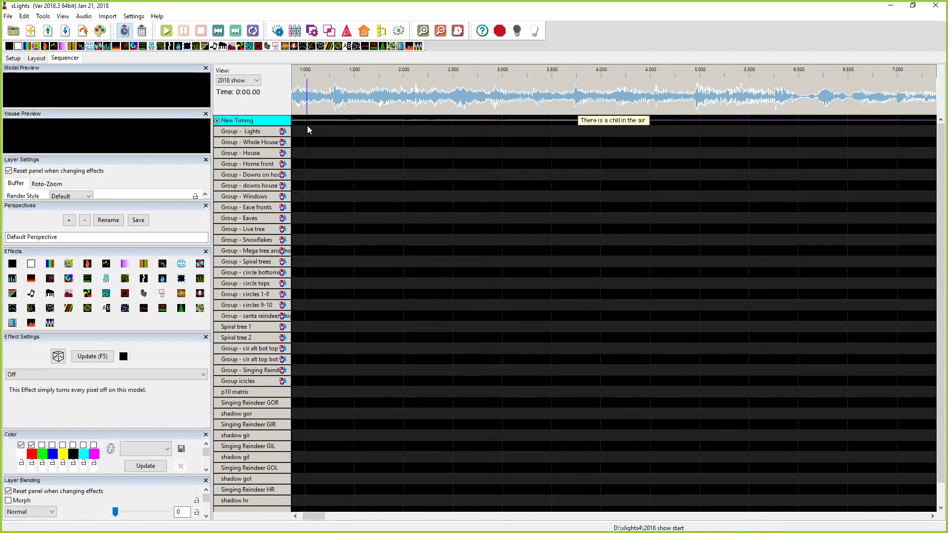
{"action": "left_click_drag", "start_coordinate": [297, 127], "coordinate": [799, 121]}
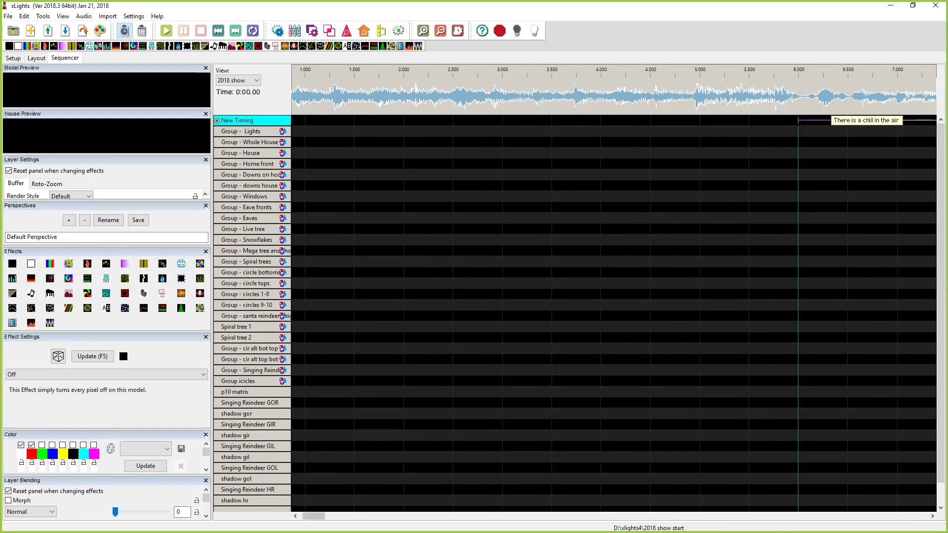
{"action": "scroll", "coordinate": [773, 247], "scroll_direction": "right", "scroll_amount": 1}
{"action": "scroll", "coordinate": [407, 392], "scroll_direction": "right", "scroll_amount": 5}
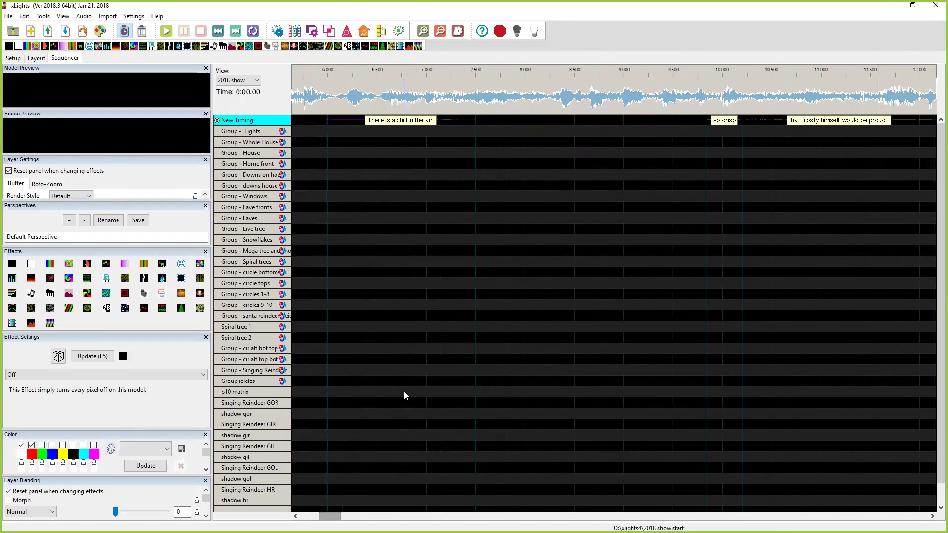
{"action": "left_click_drag", "start_coordinate": [476, 120], "coordinate": [861, 120]}
- Play the chill phrase and trim it to start at 6.050 s and end at 7.725 s
{"action": "left_click", "coordinate": [500, 120]}
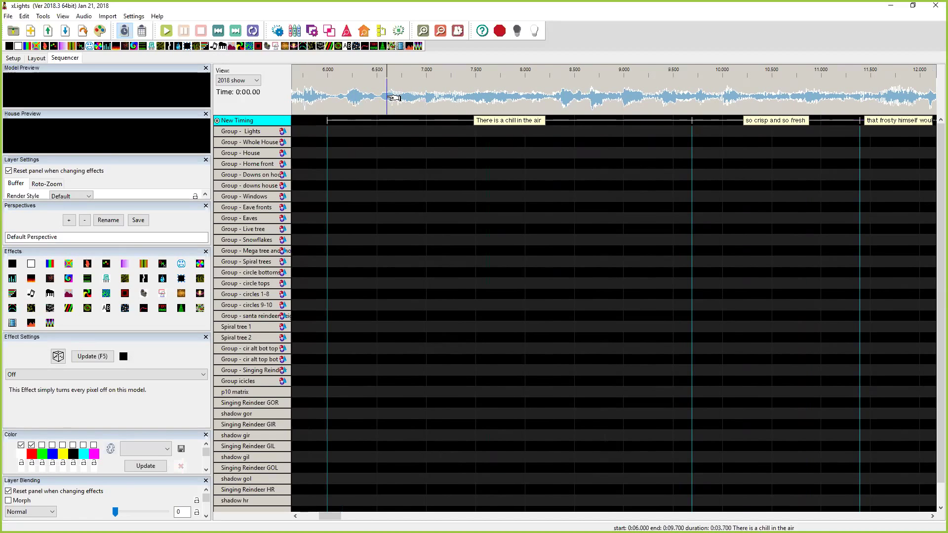
{"action": "key", "text": "space"}
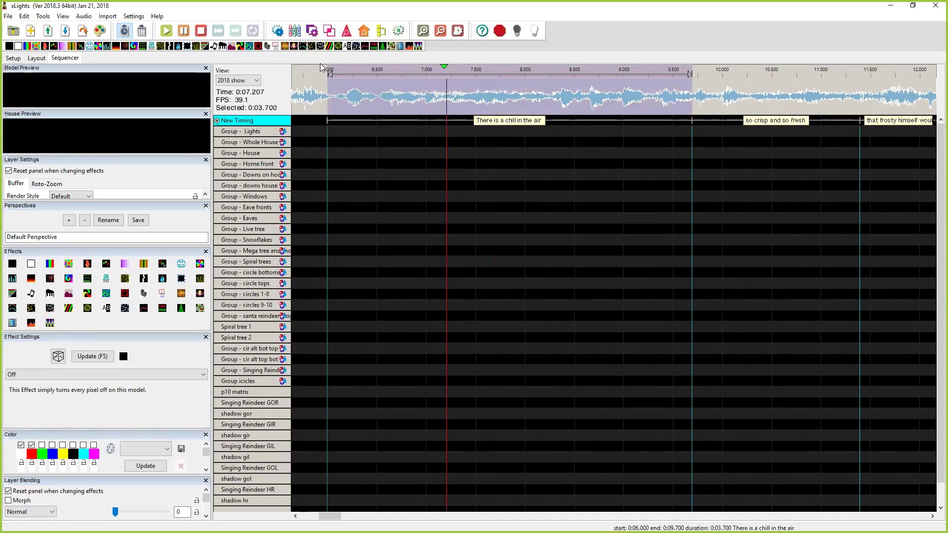
{"action": "left_click", "coordinate": [201, 31]}
{"action": "left_click_drag", "start_coordinate": [327, 120], "coordinate": [334, 119]}
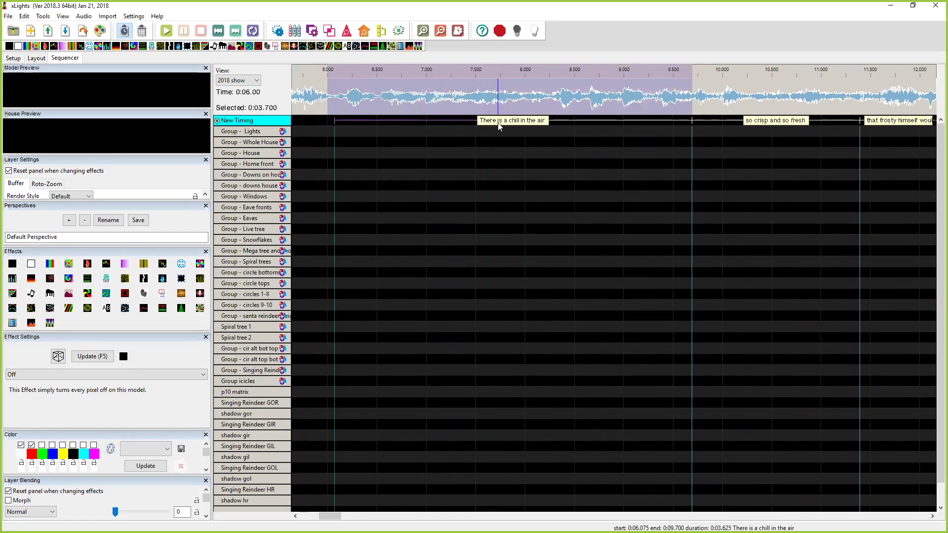
{"action": "key", "text": "space"}
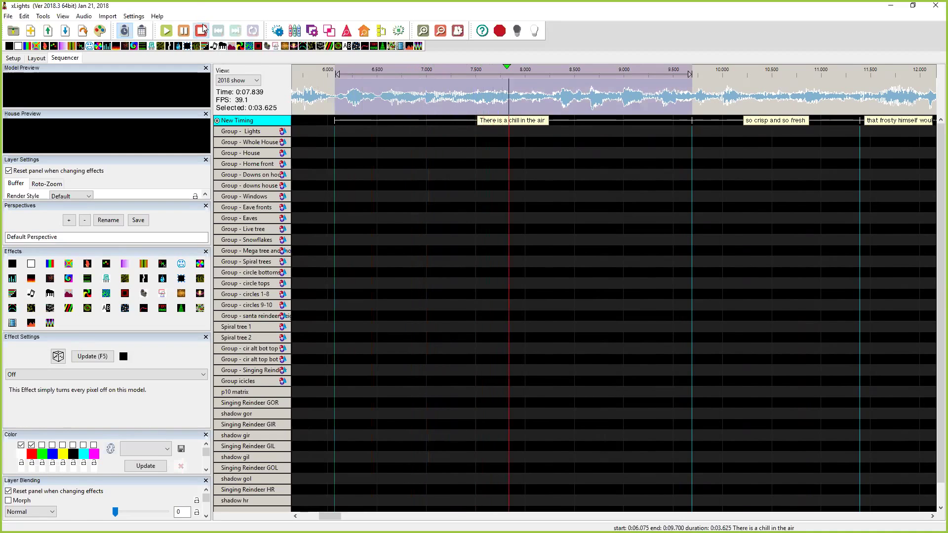
{"action": "left_click", "coordinate": [366, 206]}
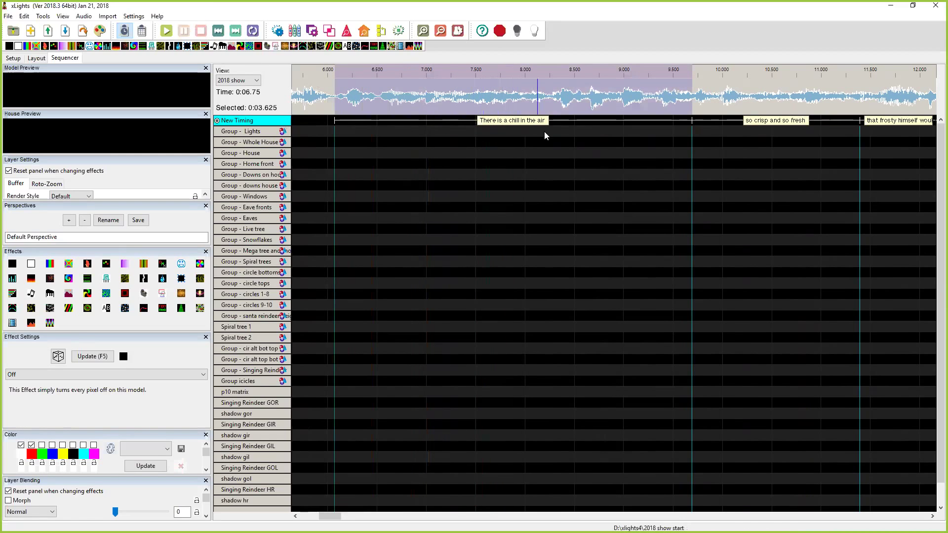
{"action": "left_click_drag", "start_coordinate": [692, 121], "coordinate": [497, 121]}
- Move the chill / 'so crisp and so fresh' boundary to 8.250 s and replay to verify
{"action": "left_click", "coordinate": [656, 124]}
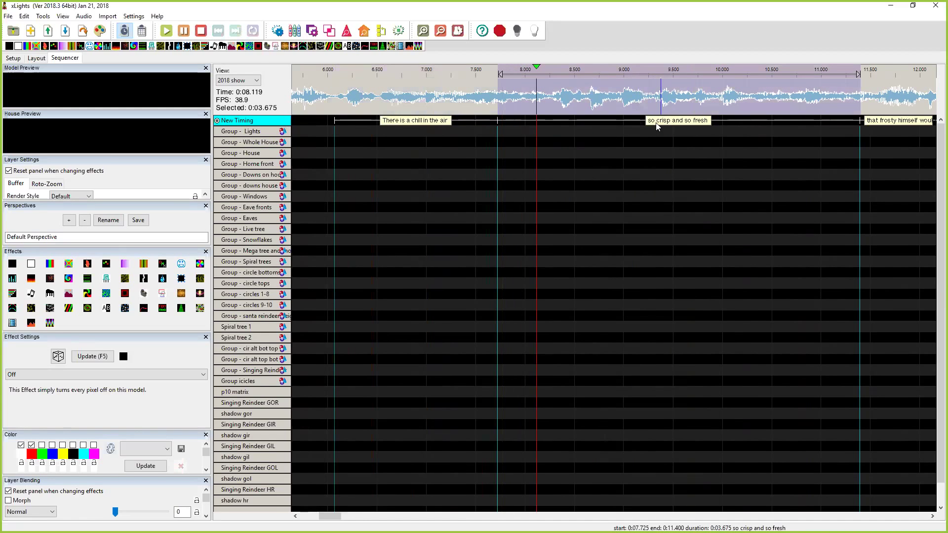
{"action": "key", "text": "space"}
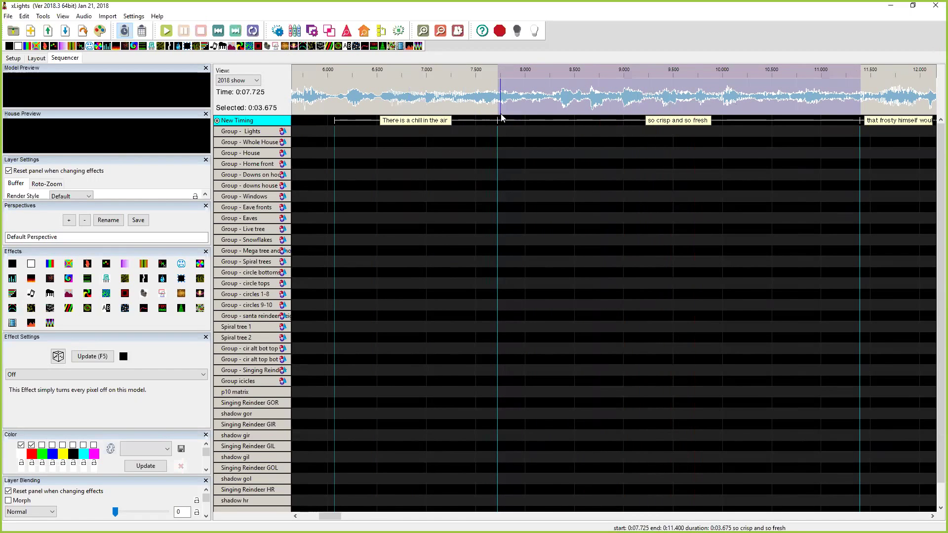
{"action": "left_click", "coordinate": [493, 121]}
{"action": "left_click_drag", "start_coordinate": [493, 119], "coordinate": [549, 121]}
{"action": "left_click", "coordinate": [563, 121]}
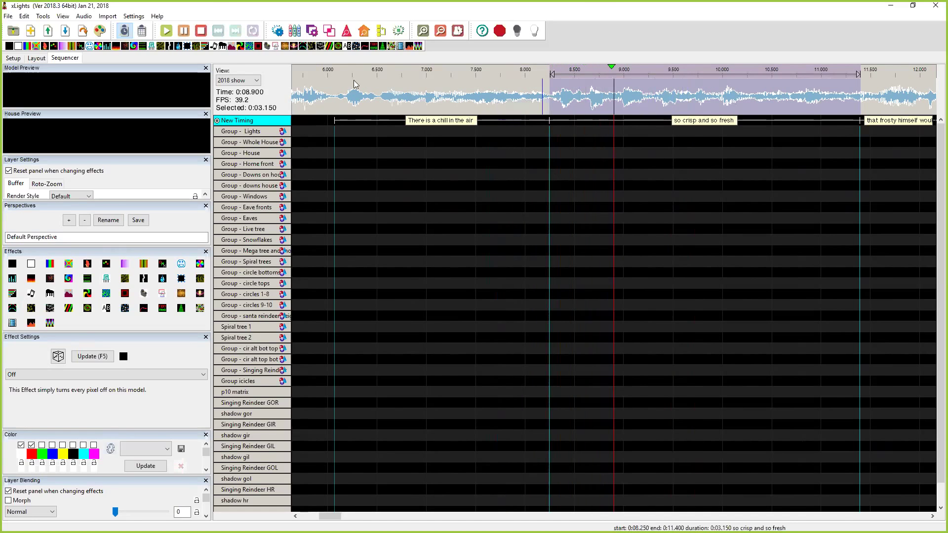
{"action": "left_click", "coordinate": [201, 30]}
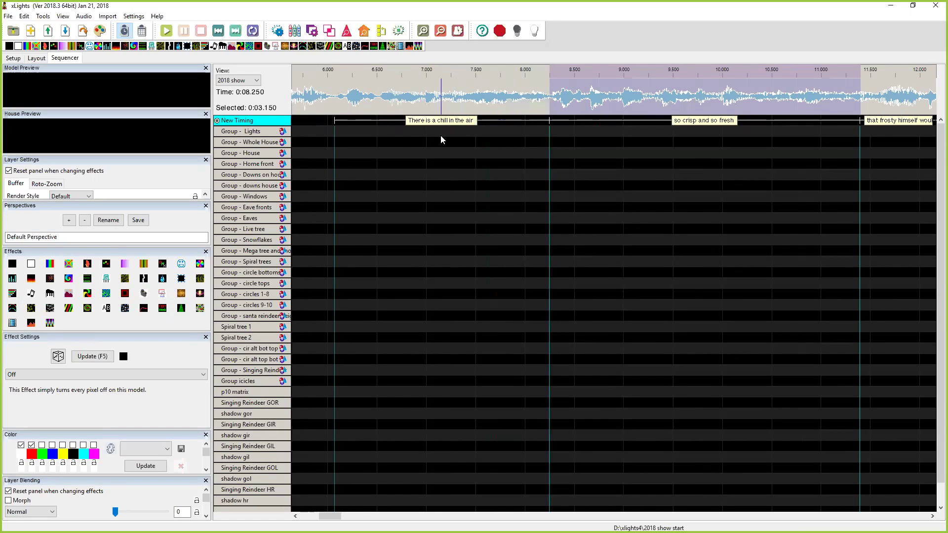
- Use Breakdown Phrase to split 'There is a chill in the air' into its seven words
{"action": "right_click", "coordinate": [443, 120]}
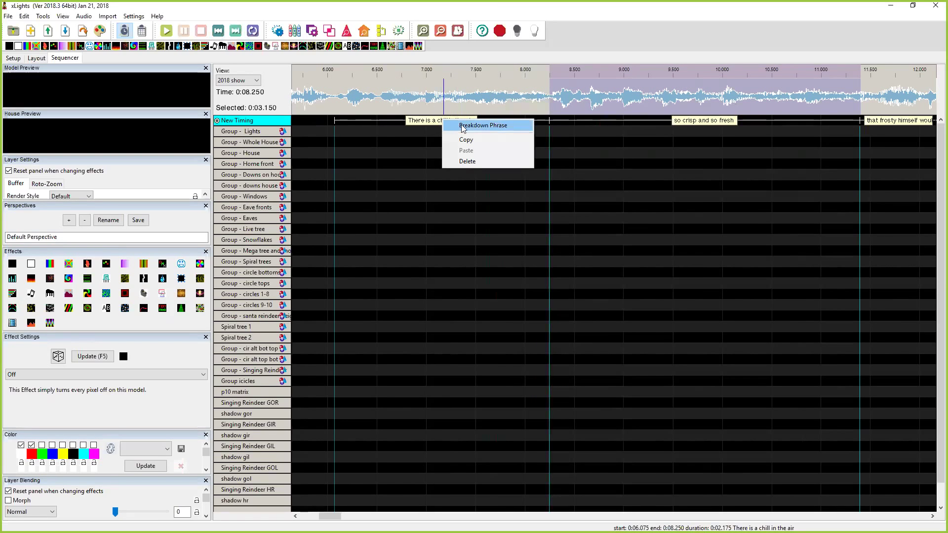
{"action": "left_click", "coordinate": [463, 126]}
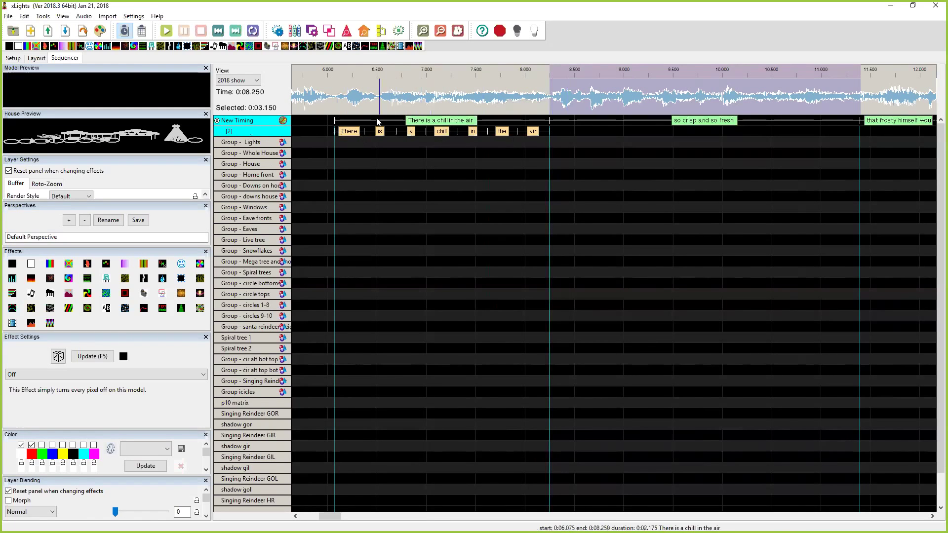
- End the word 'is' earlier at 6.550 s and move the 'a'/'chill' boundary earlier
{"action": "left_click", "coordinate": [352, 136]}
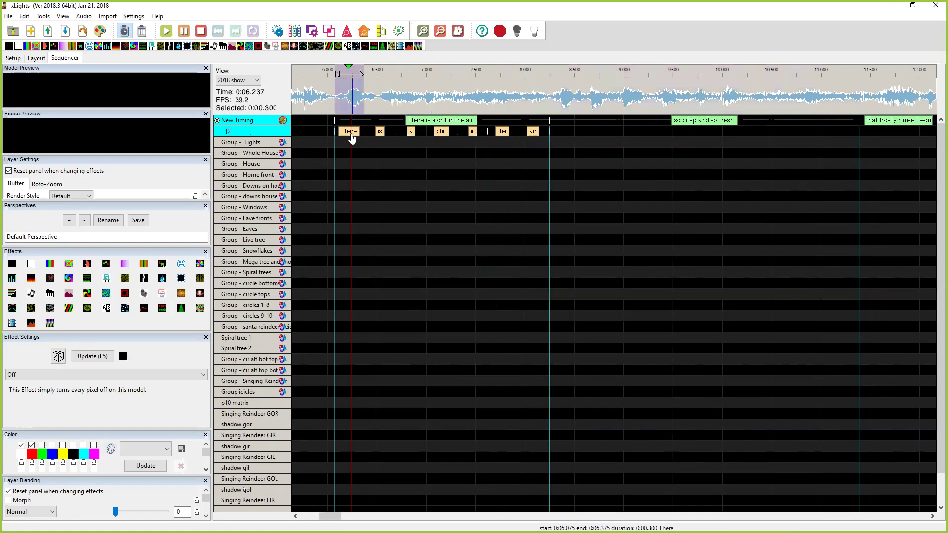
{"action": "left_click", "coordinate": [388, 134]}
{"action": "left_click_drag", "start_coordinate": [396, 135], "coordinate": [382, 132]}
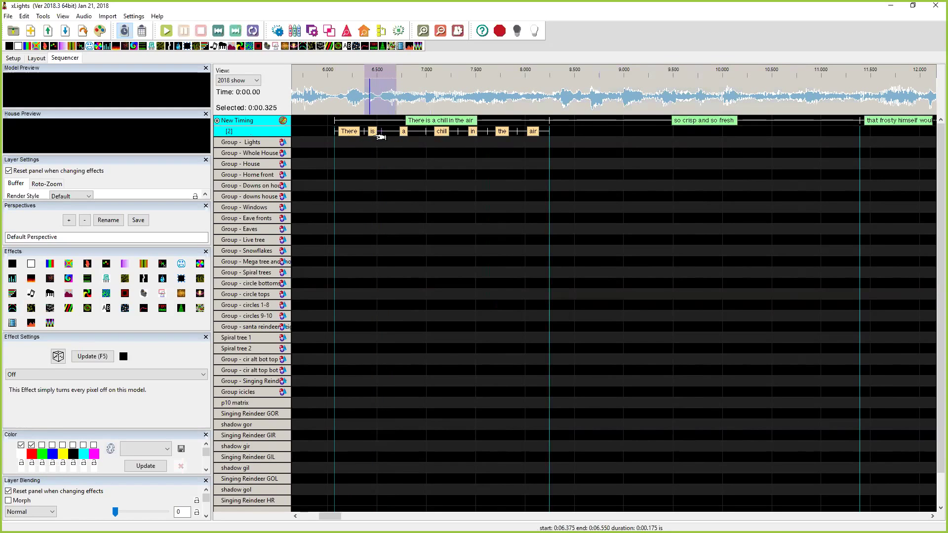
{"action": "left_click", "coordinate": [403, 134]}
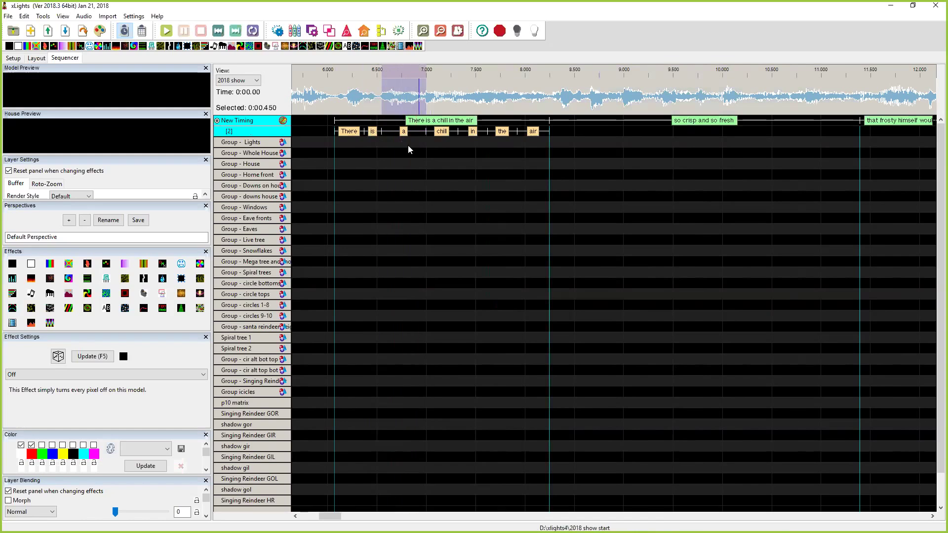
{"action": "left_click_drag", "start_coordinate": [420, 139], "coordinate": [386, 142]}
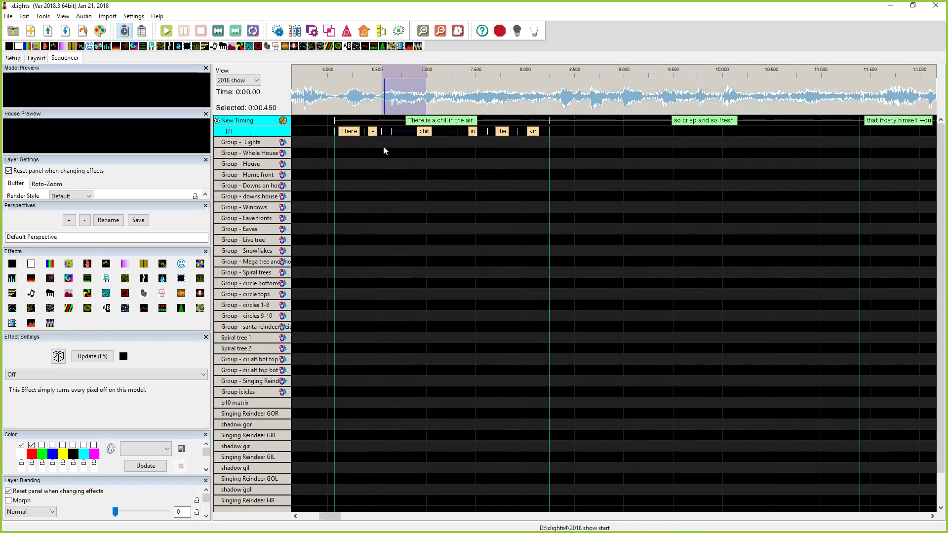
- Shorten 'chill' and trim 'in' to 0.200 s so the following words start earlier
{"action": "left_click", "coordinate": [420, 149]}
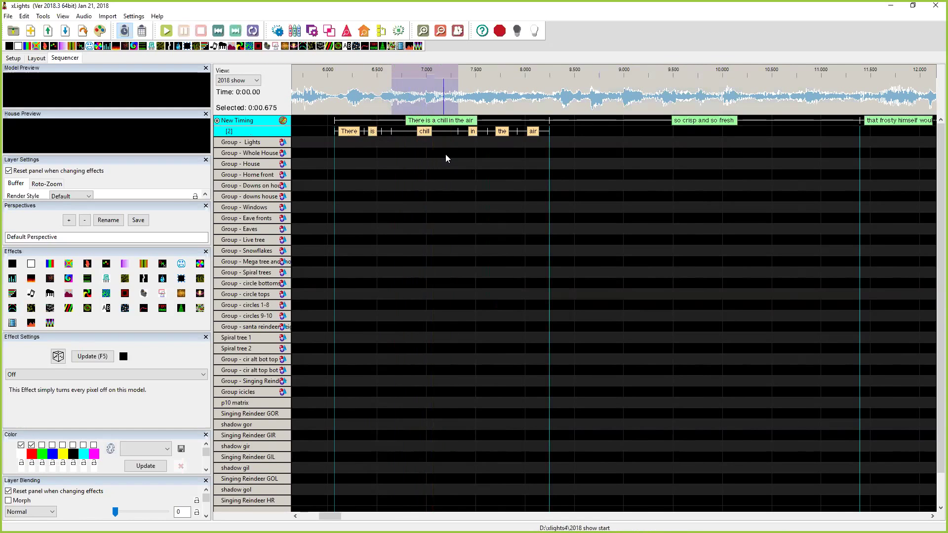
{"action": "left_click_drag", "start_coordinate": [459, 131], "coordinate": [424, 132]}
{"action": "left_click", "coordinate": [456, 133]}
{"action": "left_click_drag", "start_coordinate": [488, 131], "coordinate": [443, 133]}
{"action": "left_click", "coordinate": [443, 133]}
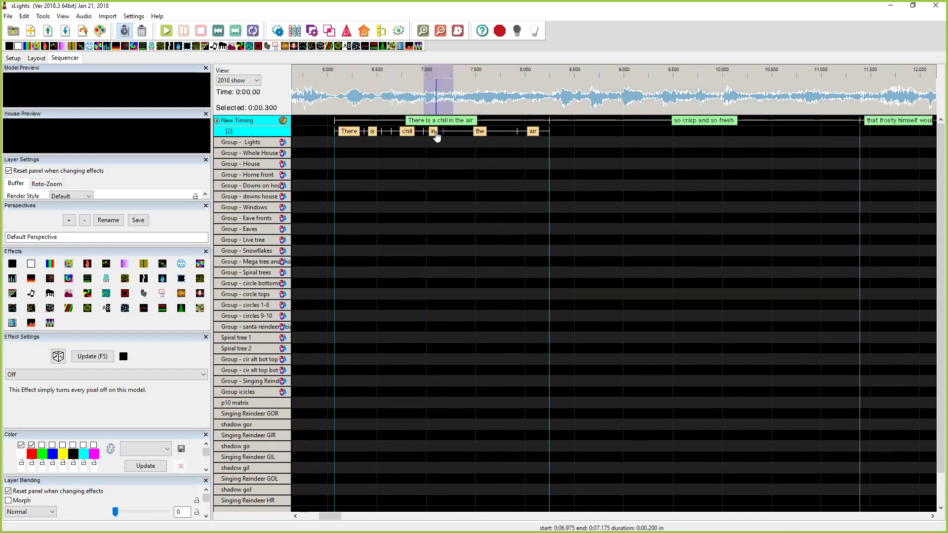
{"action": "left_click", "coordinate": [435, 137]}
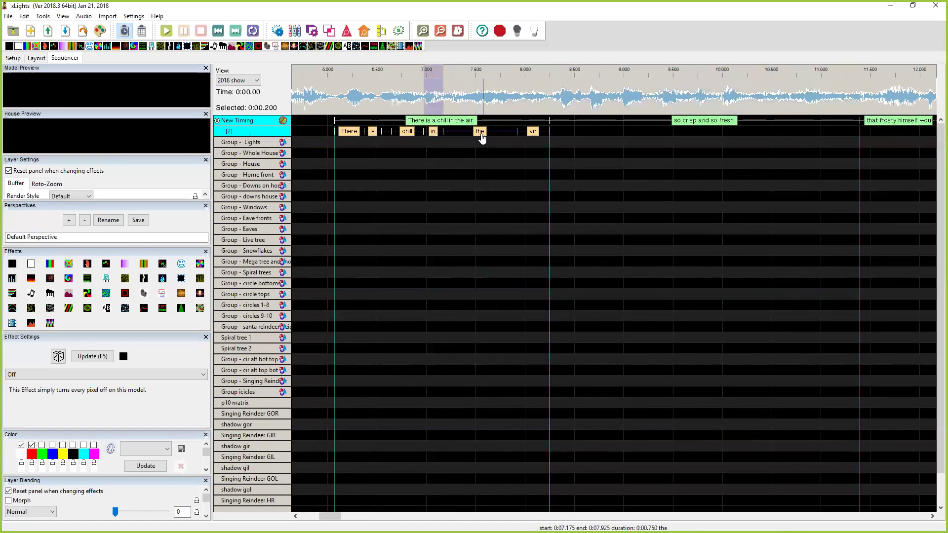
- Retime the 'the'/'air' boundary so 'air' spans 7.475–8.250 s
{"action": "left_click", "coordinate": [491, 137]}
{"action": "left_click_drag", "start_coordinate": [517, 132], "coordinate": [465, 133]}
{"action": "left_click", "coordinate": [456, 137]}
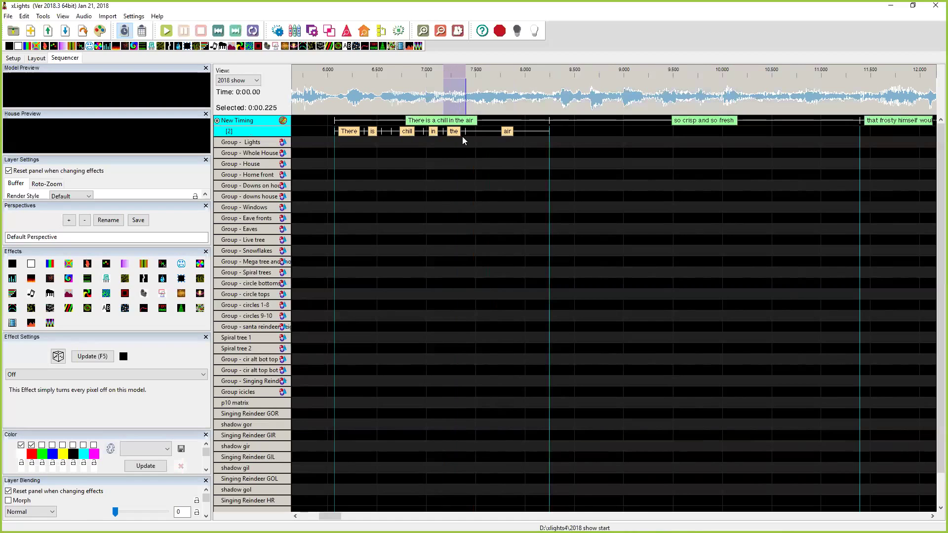
{"action": "left_click", "coordinate": [503, 135]}
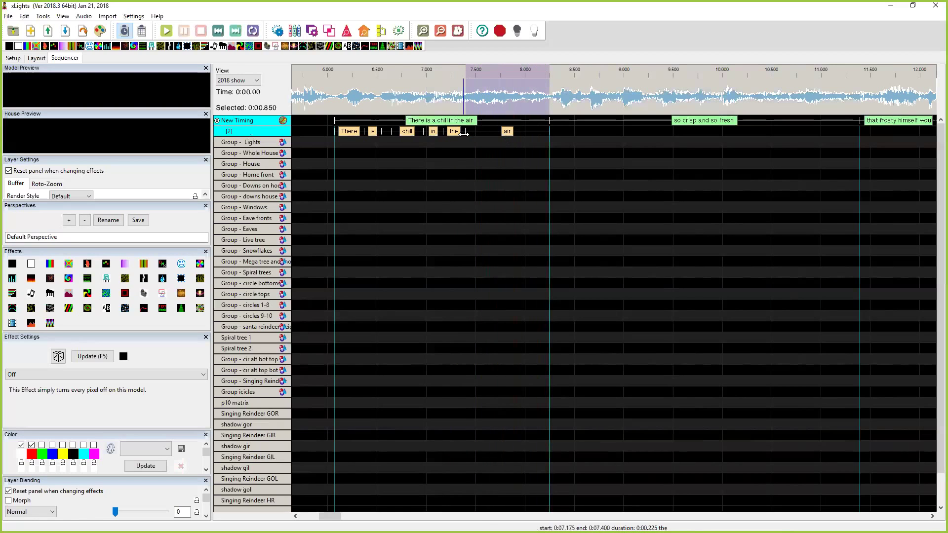
{"action": "left_click_drag", "start_coordinate": [466, 136], "coordinate": [473, 137]}
{"action": "left_click", "coordinate": [500, 134]}
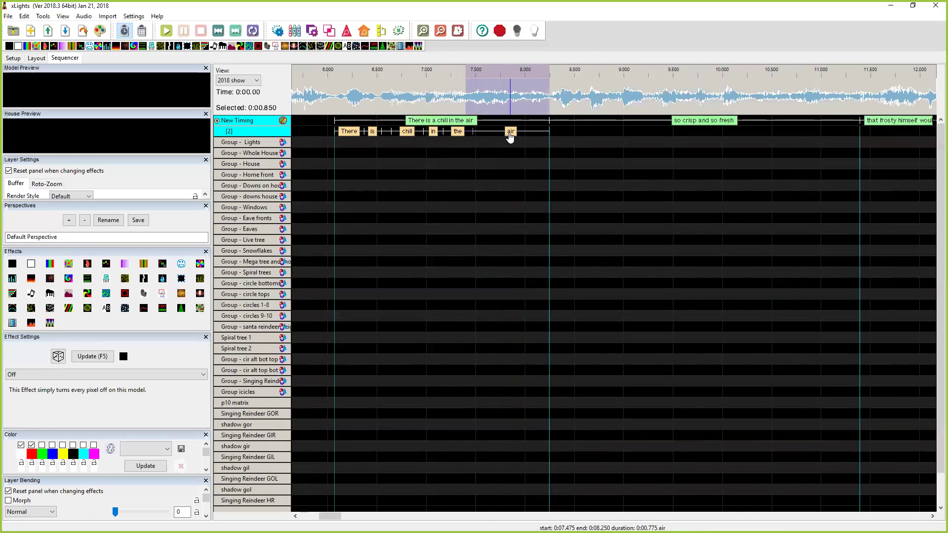
- Replay 'the' and 'air' to confirm, then box-select all words of the first phrase
{"action": "left_click", "coordinate": [459, 135]}
{"action": "left_click", "coordinate": [510, 134]}
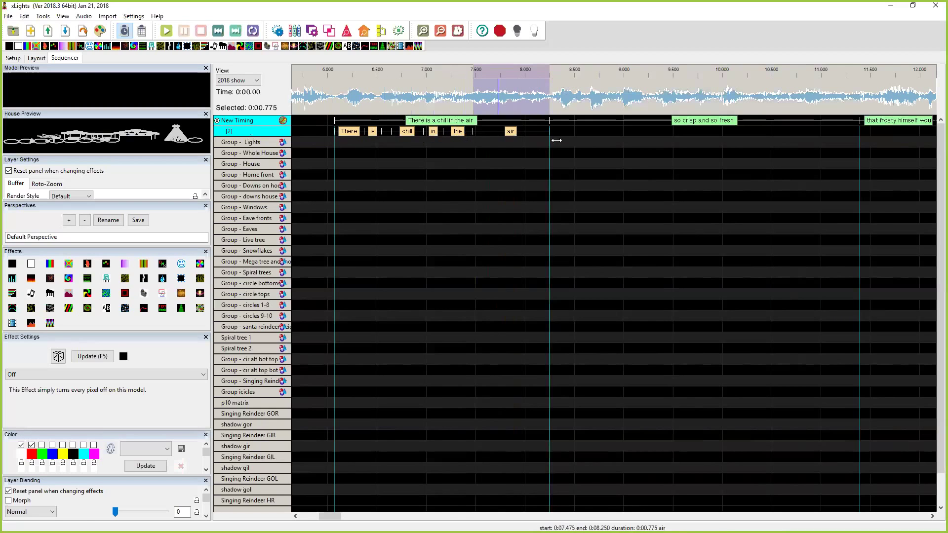
{"action": "left_click", "coordinate": [218, 120]}
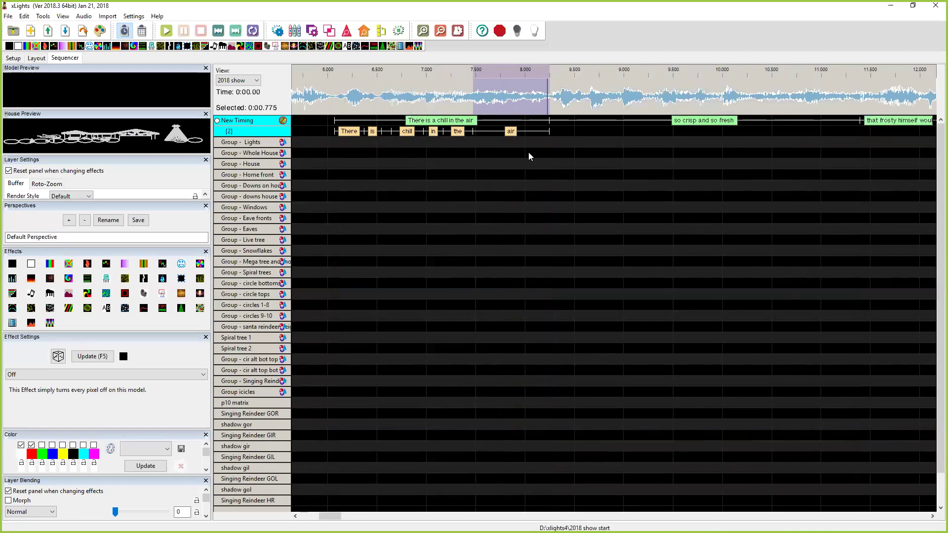
{"action": "left_click_drag", "start_coordinate": [562, 135], "coordinate": [381, 133]}
- Break the selected words into phonemes with Breakdown Selected Words and zoom in
{"action": "right_click", "coordinate": [354, 132]}
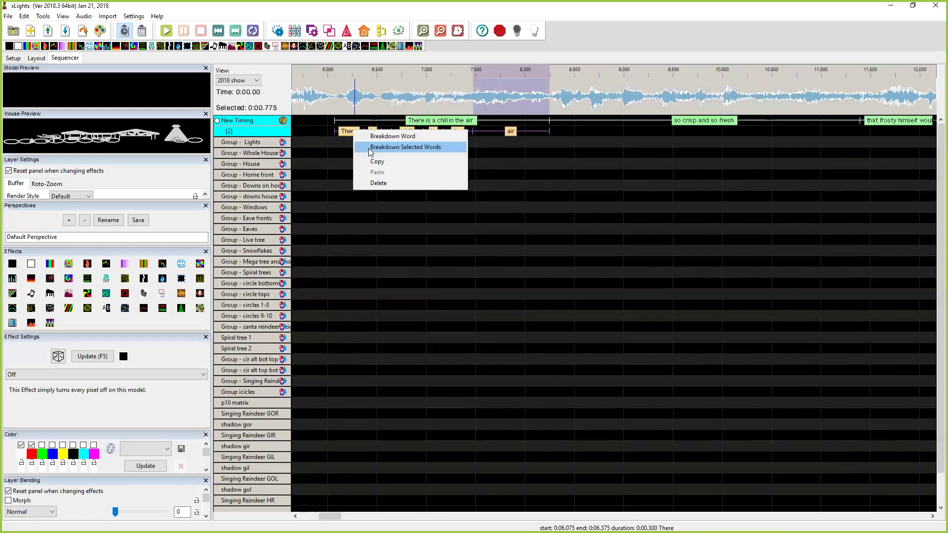
{"action": "left_click", "coordinate": [370, 148]}
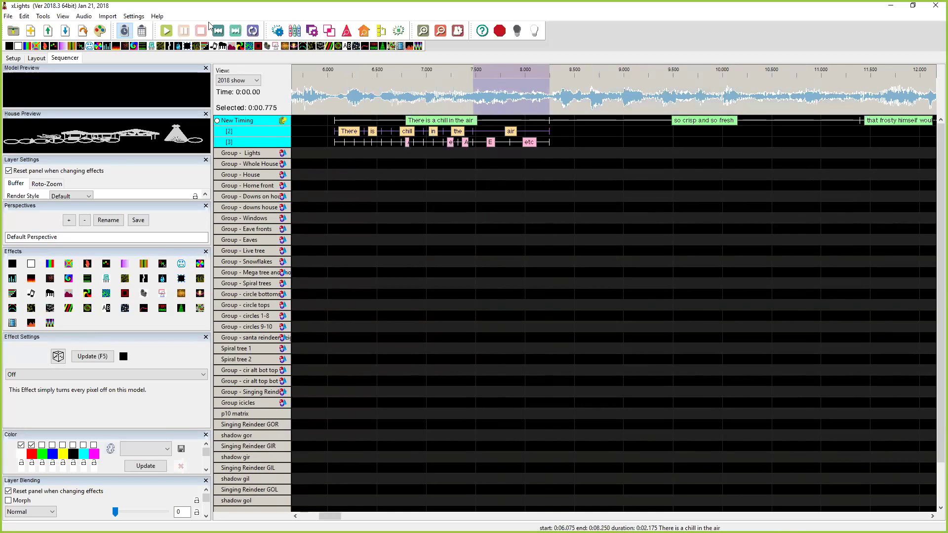
{"action": "left_click", "coordinate": [421, 36]}
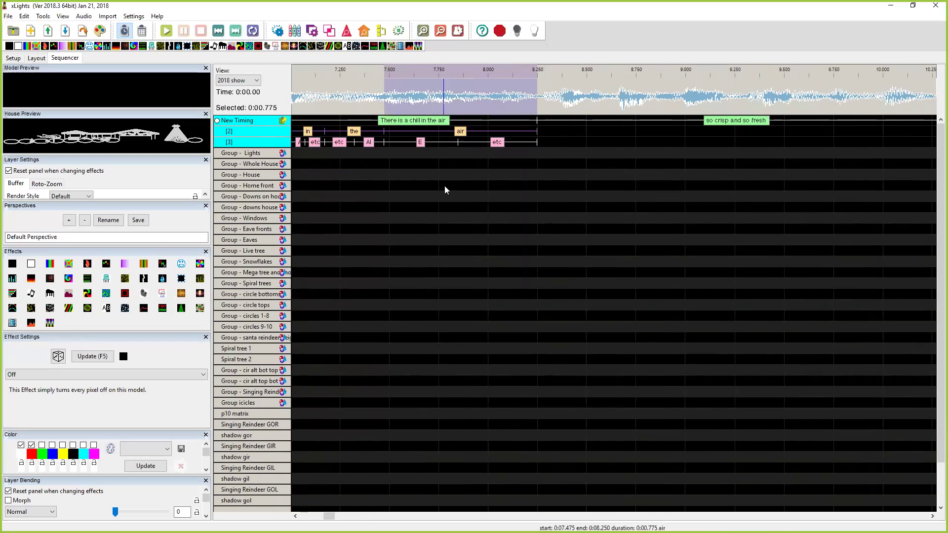
{"action": "scroll", "coordinate": [614, 292], "scroll_direction": "left", "scroll_amount": 5}
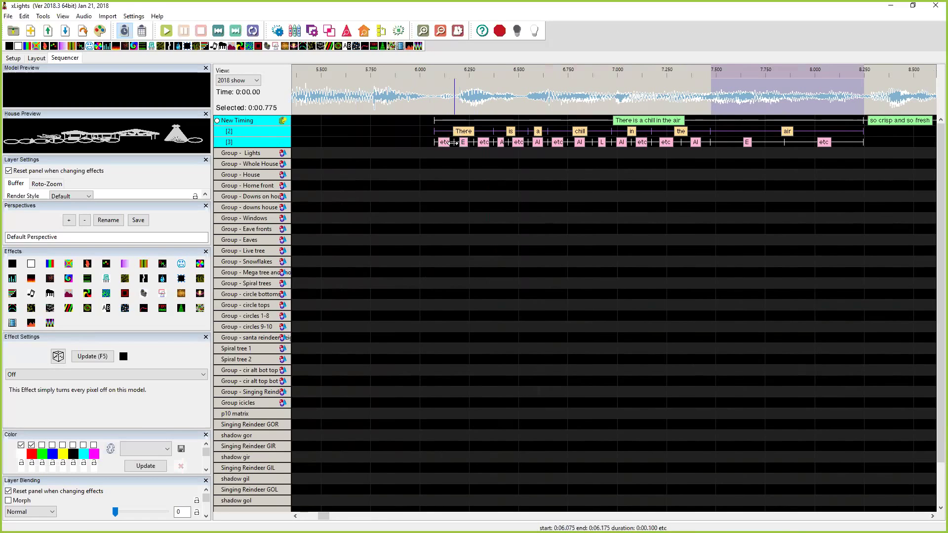
- Align the phoneme marks by widening E, AI and the E of 'air' against neighbours
{"action": "left_click_drag", "start_coordinate": [454, 142], "coordinate": [450, 143]}
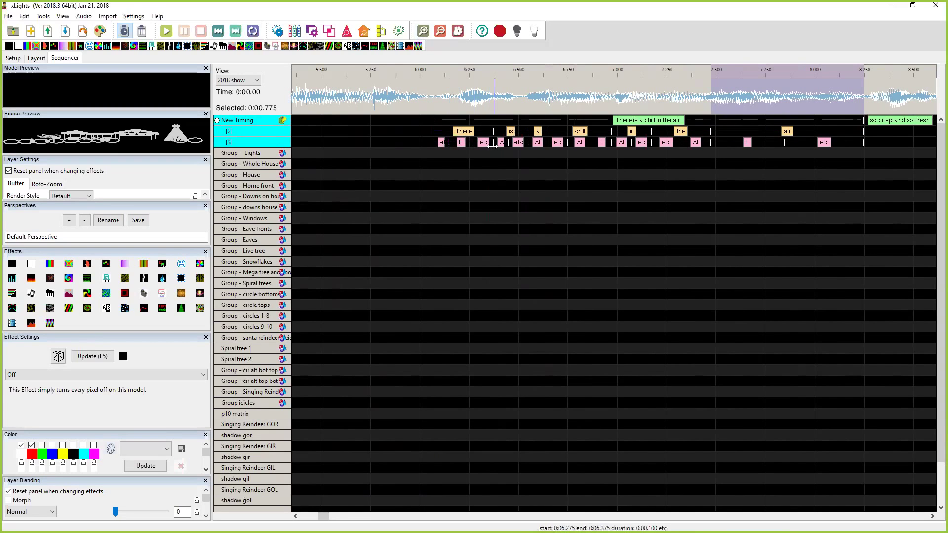
{"action": "left_click_drag", "start_coordinate": [476, 142], "coordinate": [562, 142]}
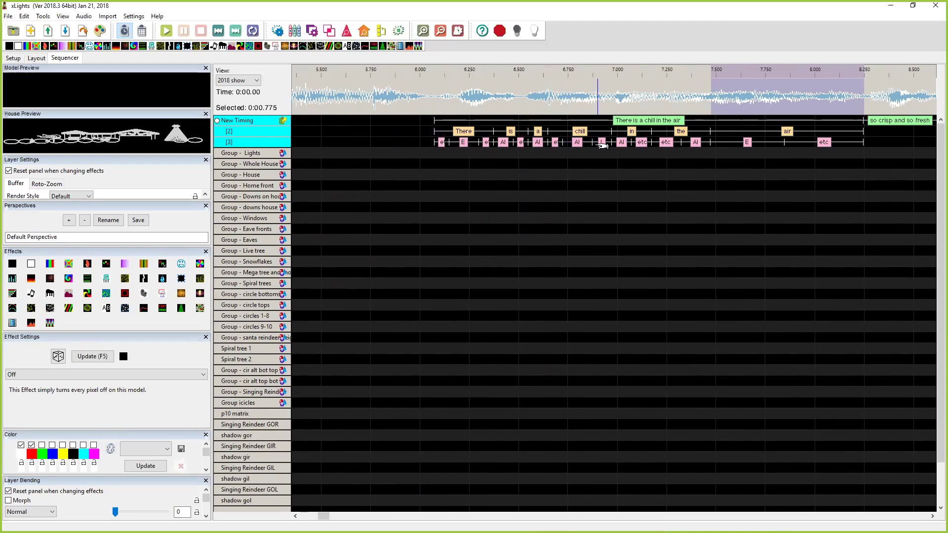
{"action": "left_click_drag", "start_coordinate": [593, 143], "coordinate": [662, 143]}
{"action": "left_click", "coordinate": [780, 143]}
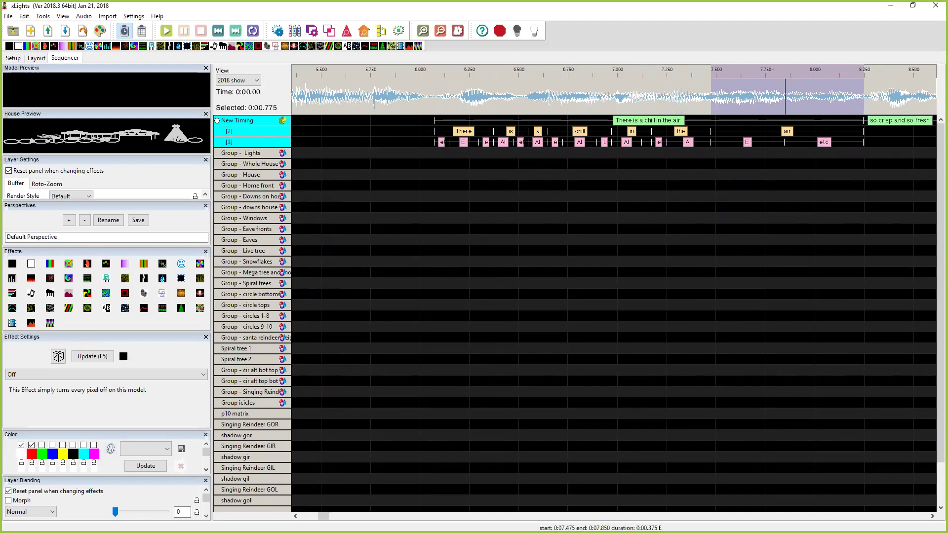
{"action": "left_click_drag", "start_coordinate": [784, 143], "coordinate": [814, 143]}
{"action": "left_click", "coordinate": [501, 132]}
{"action": "left_click", "coordinate": [472, 132]}
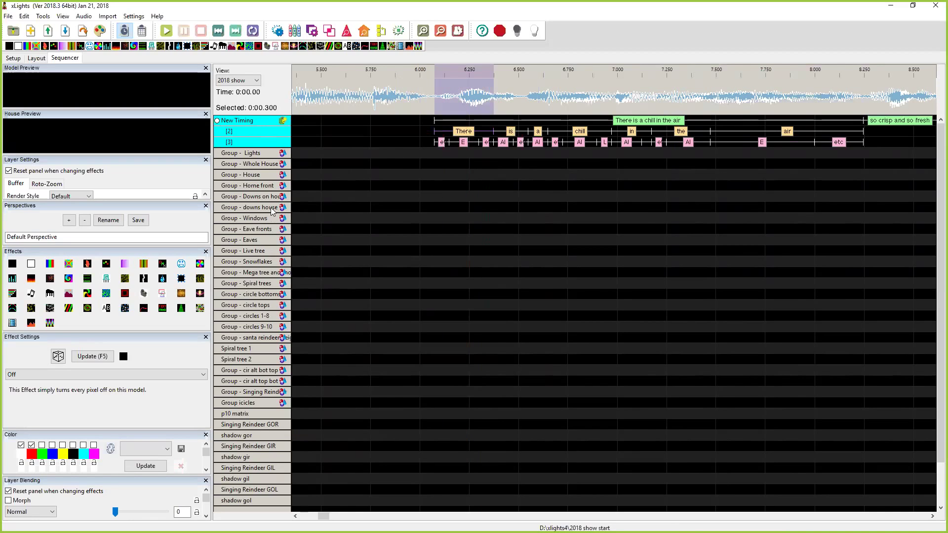
- Place a Faces effect on the p10 matrix spanning 5.525–8.350 s under the first phrase
{"action": "scroll", "coordinate": [291, 333], "scroll_direction": "down", "scroll_amount": 2}
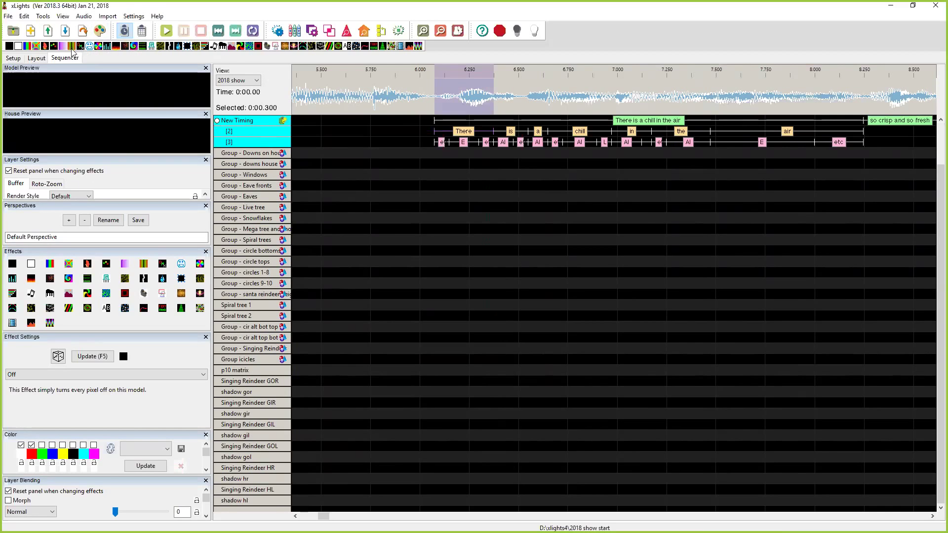
{"action": "left_click_drag", "start_coordinate": [152, 179], "coordinate": [410, 371]}
{"action": "left_click_drag", "start_coordinate": [484, 404], "coordinate": [883, 371]}
- Drive the Faces effect from the New Timing track and use the Witch face definition
{"action": "left_click", "coordinate": [17, 420]}
{"action": "left_click", "coordinate": [186, 419]}
{"action": "left_click", "coordinate": [123, 428]}
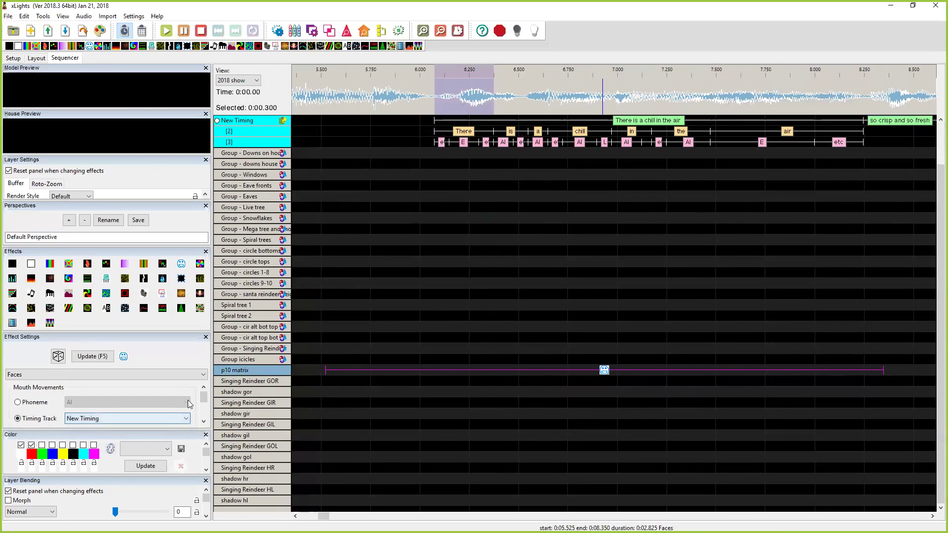
{"action": "scroll", "coordinate": [152, 413], "scroll_direction": "down", "scroll_amount": 1}
{"action": "left_click", "coordinate": [151, 412]}
{"action": "left_click", "coordinate": [99, 428]}
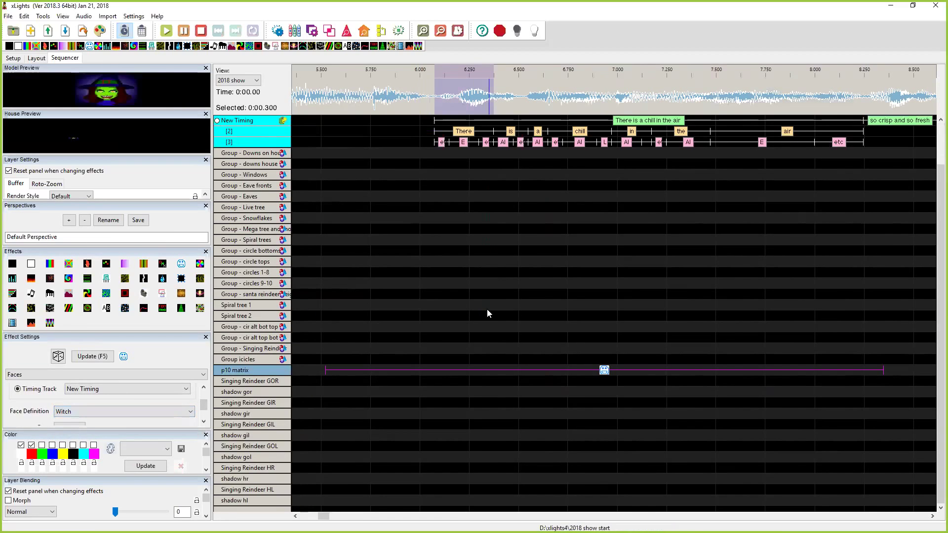
- Enlarge Model Preview as a floating window and play the sequence to watch the witch sing
{"action": "left_click_drag", "start_coordinate": [129, 69], "coordinate": [681, 253]}
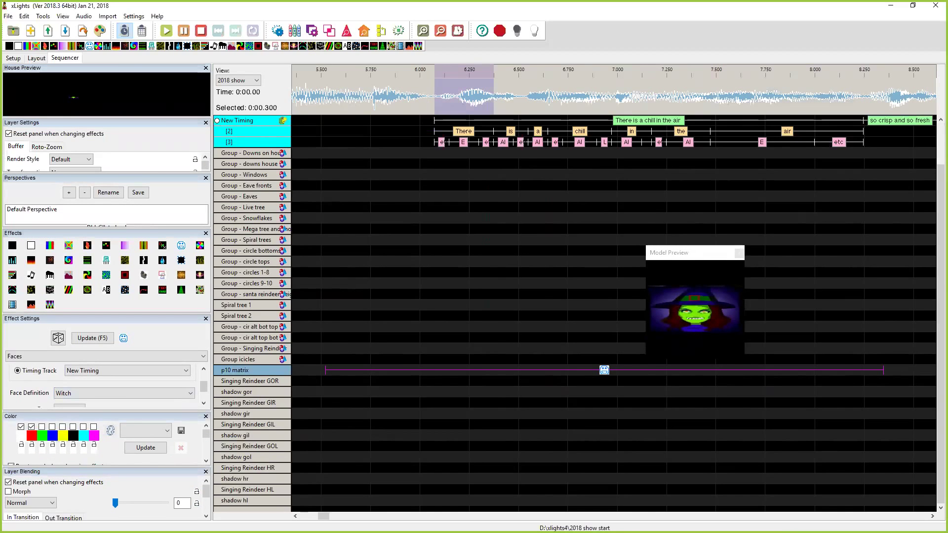
{"action": "left_click", "coordinate": [461, 132]}
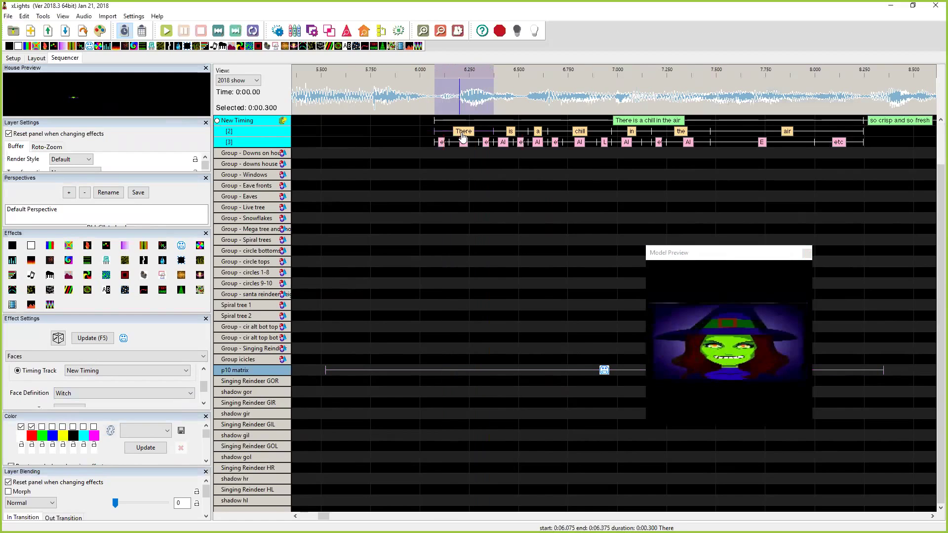
{"action": "left_click", "coordinate": [519, 131]}
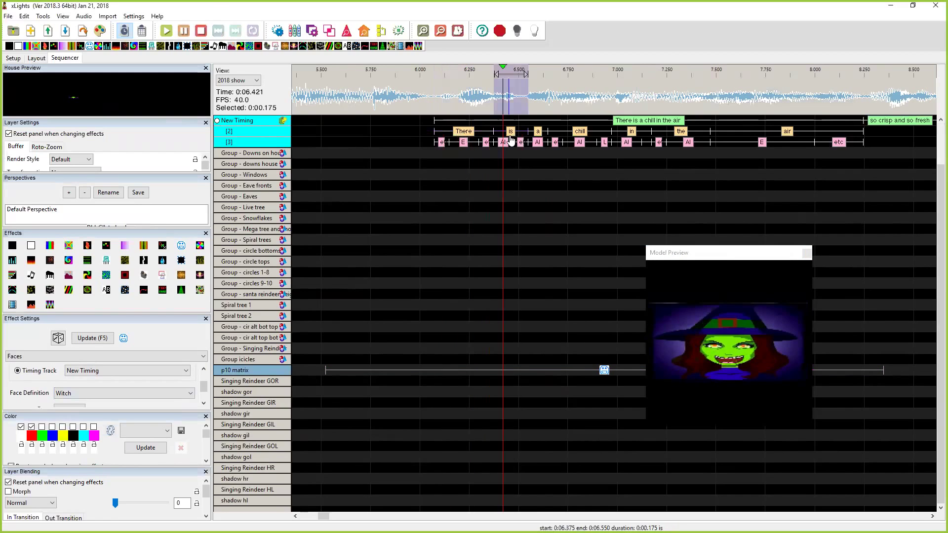
{"action": "left_click", "coordinate": [410, 96]}
{"action": "left_click", "coordinate": [166, 31]}
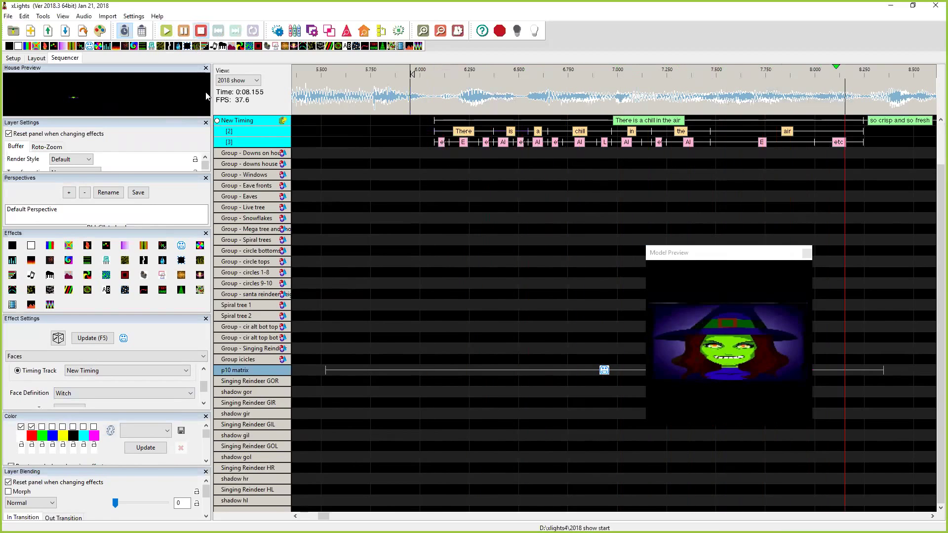
{"action": "left_click", "coordinate": [201, 31]}
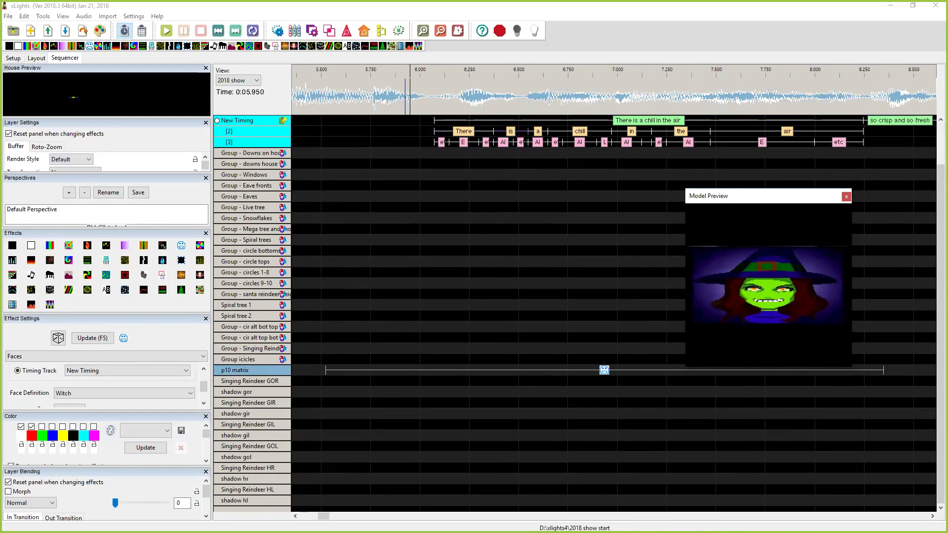
- Shorten 'so crisp and so fresh', start 'that frosty…' at 9.400 s and extend its end
{"action": "scroll", "coordinate": [612, 247], "scroll_direction": "right", "scroll_amount": 5}
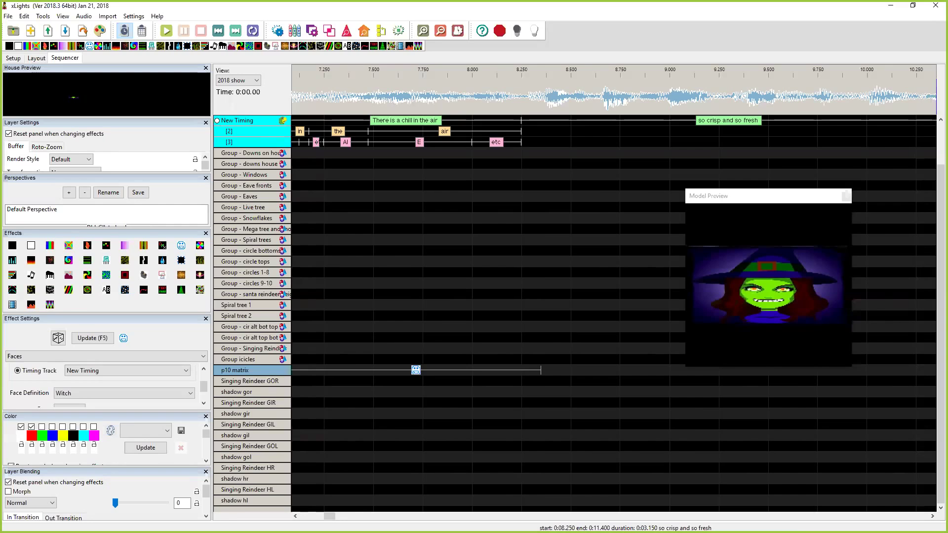
{"action": "left_click_drag", "start_coordinate": [936, 120], "coordinate": [817, 120]}
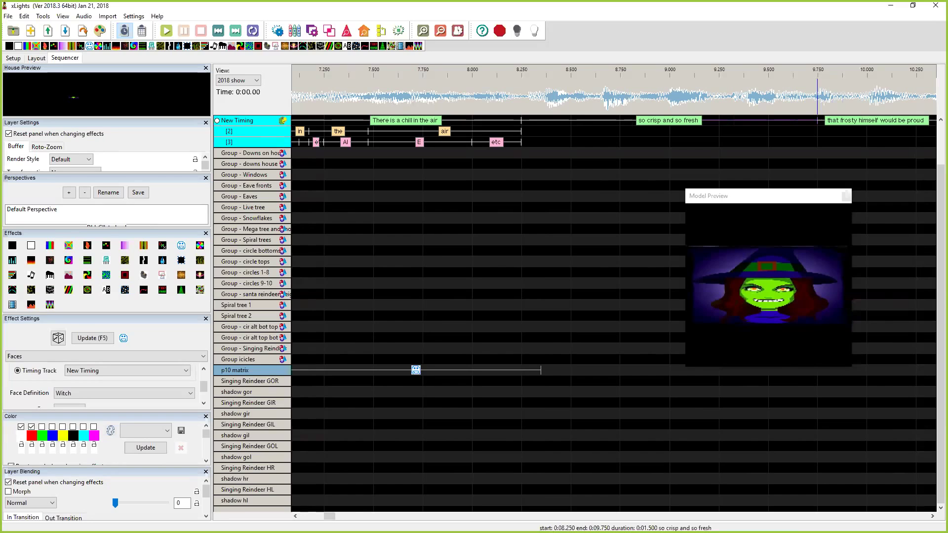
{"action": "left_click_drag", "start_coordinate": [818, 120], "coordinate": [749, 120]}
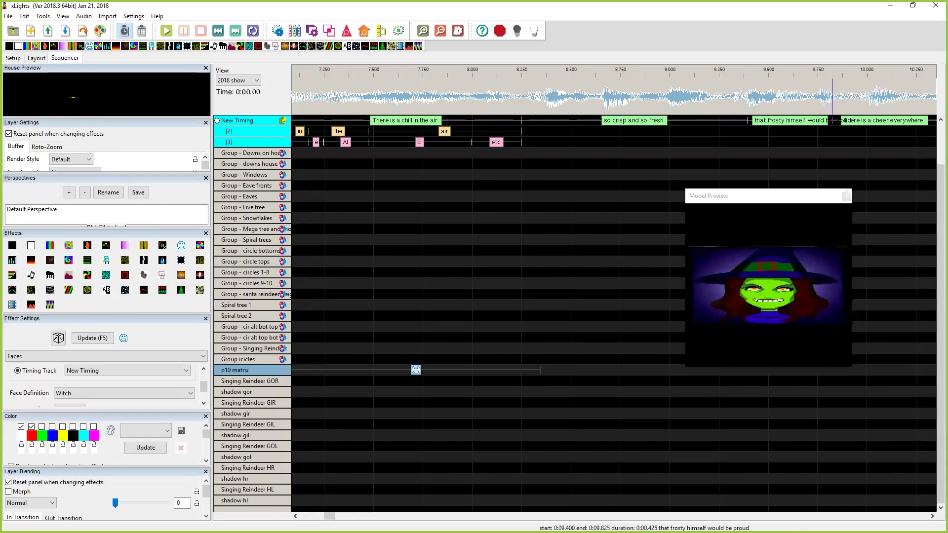
{"action": "left_click_drag", "start_coordinate": [836, 120], "coordinate": [898, 120]}
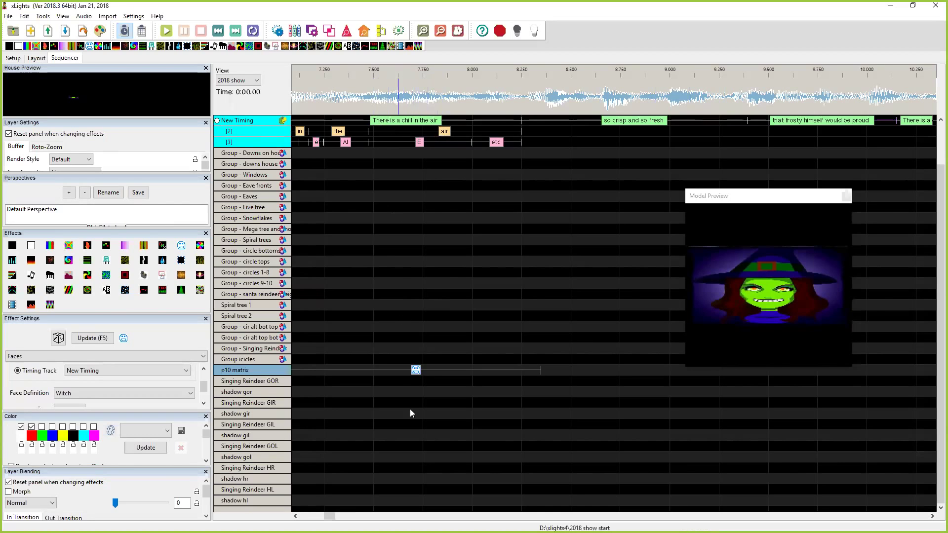
{"action": "scroll", "coordinate": [514, 163], "scroll_direction": "left", "scroll_amount": 2}
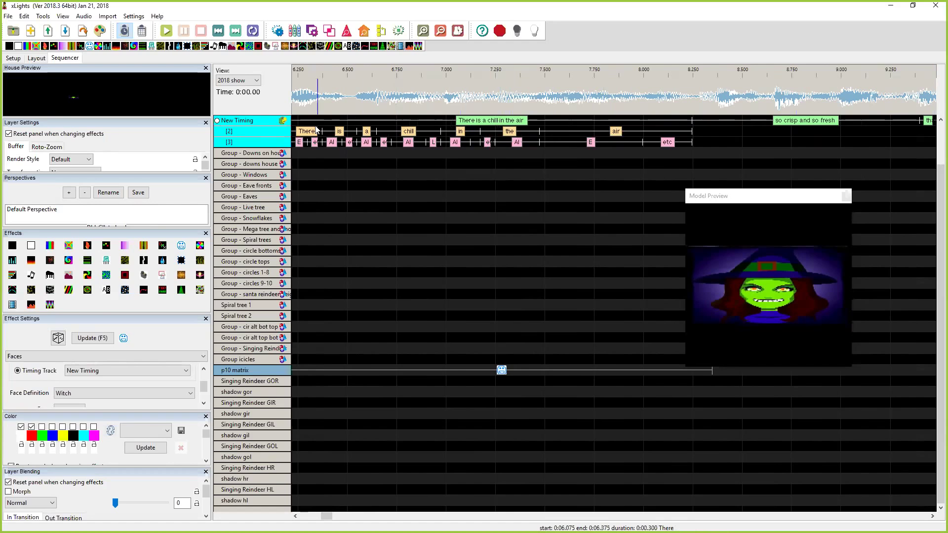
{"action": "right_click", "coordinate": [249, 121]}
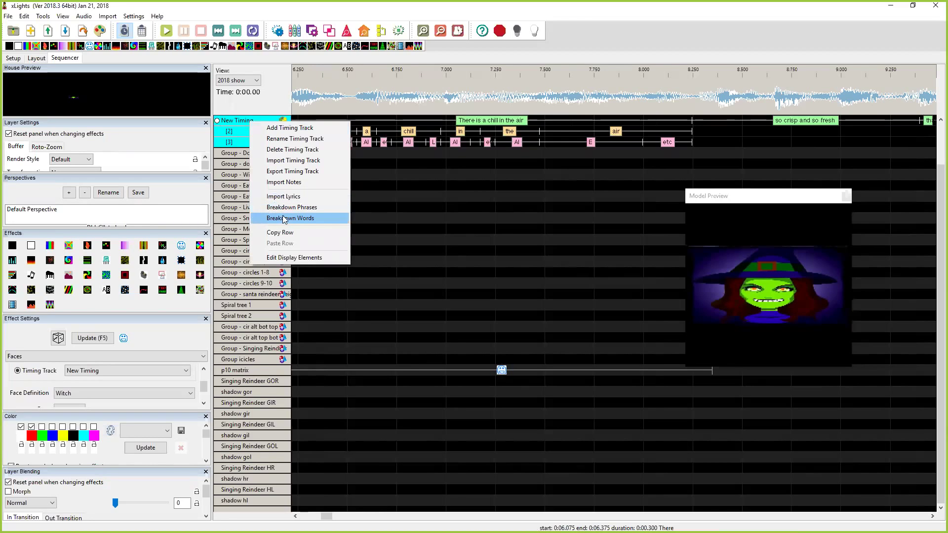
{"action": "left_click", "coordinate": [555, 158]}
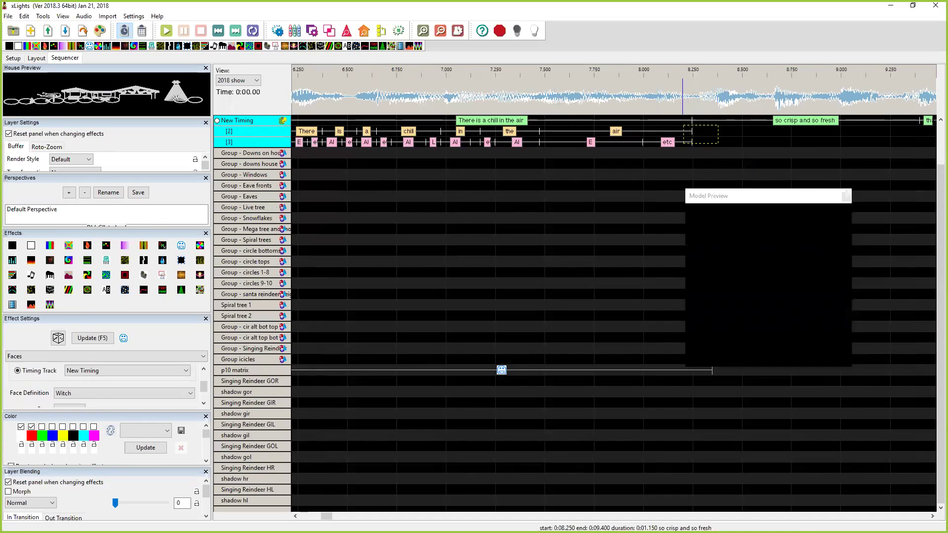
{"action": "left_click", "coordinate": [517, 162]}
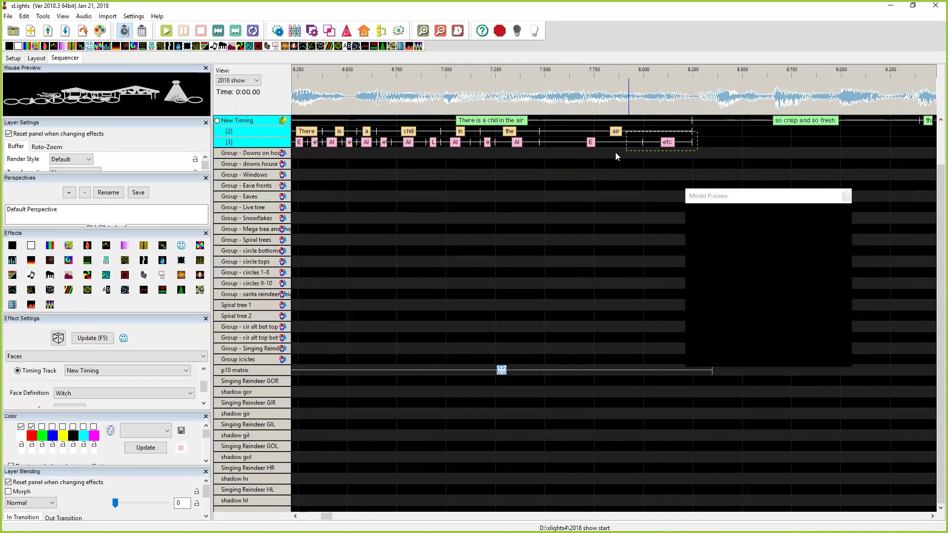
{"action": "left_click_drag", "start_coordinate": [377, 169], "coordinate": [298, 154]}
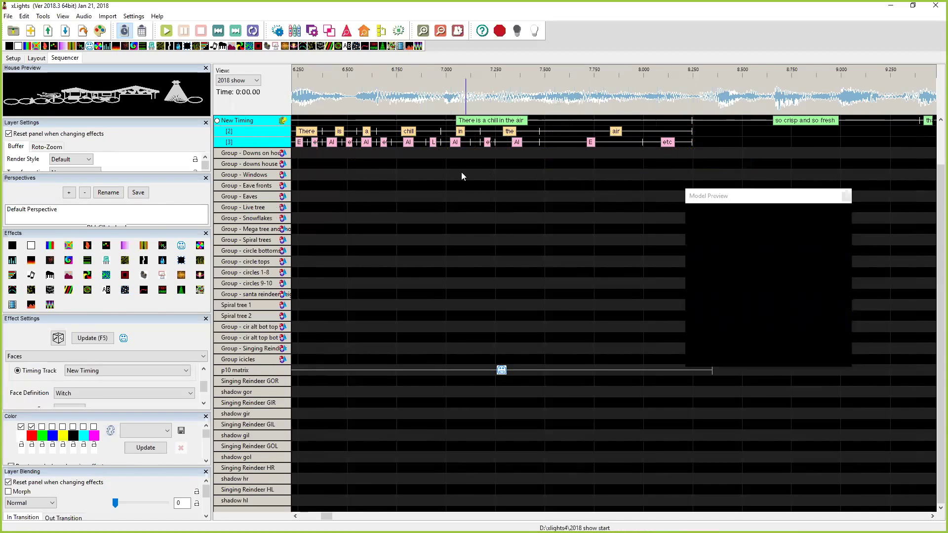